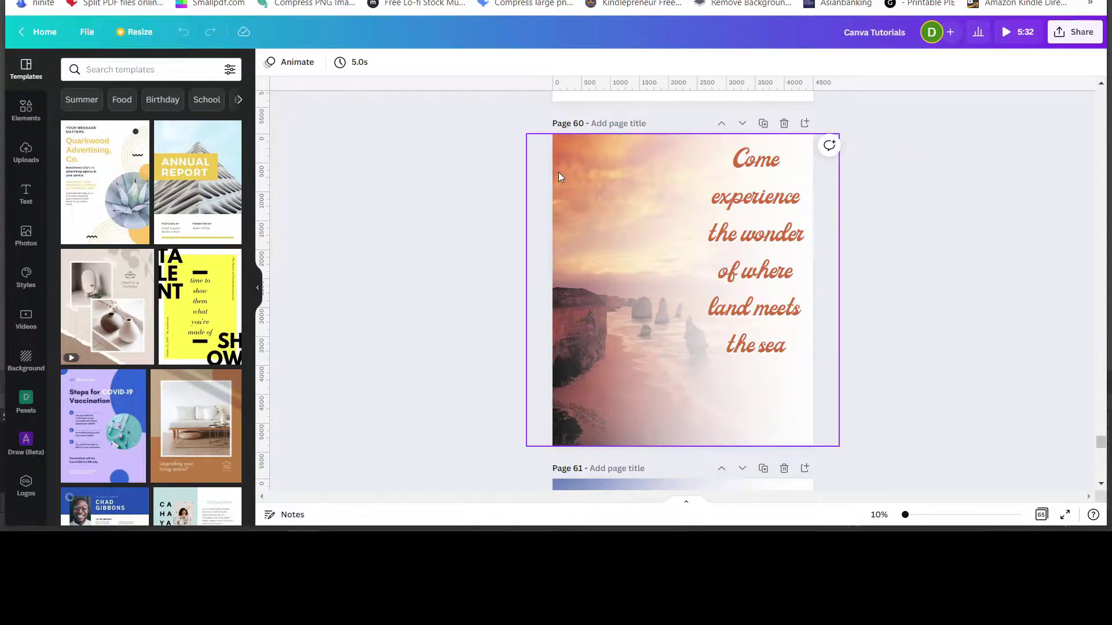
Scroll down the design to page 61, the pier sunset 'Come on this journey' page.
{"action": "mouse_move", "coordinate": [582, 165]}
{"action": "left_mouse_down"}
{"action": "mouse_move", "coordinate": [644, 174]}
{"action": "mouse_move", "coordinate": [574, 196]}
{"action": "mouse_move", "coordinate": [564, 174]}
{"action": "left_mouse_up"}
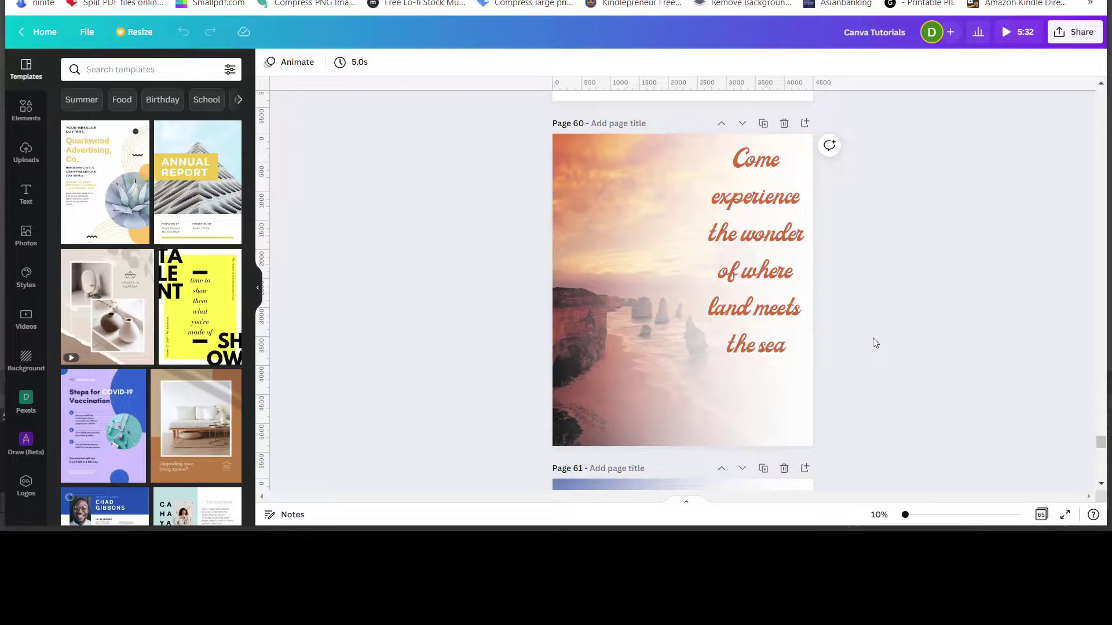
{"action": "scroll", "coordinate": [874, 341], "scroll_direction": "down", "scroll_amount": 5}
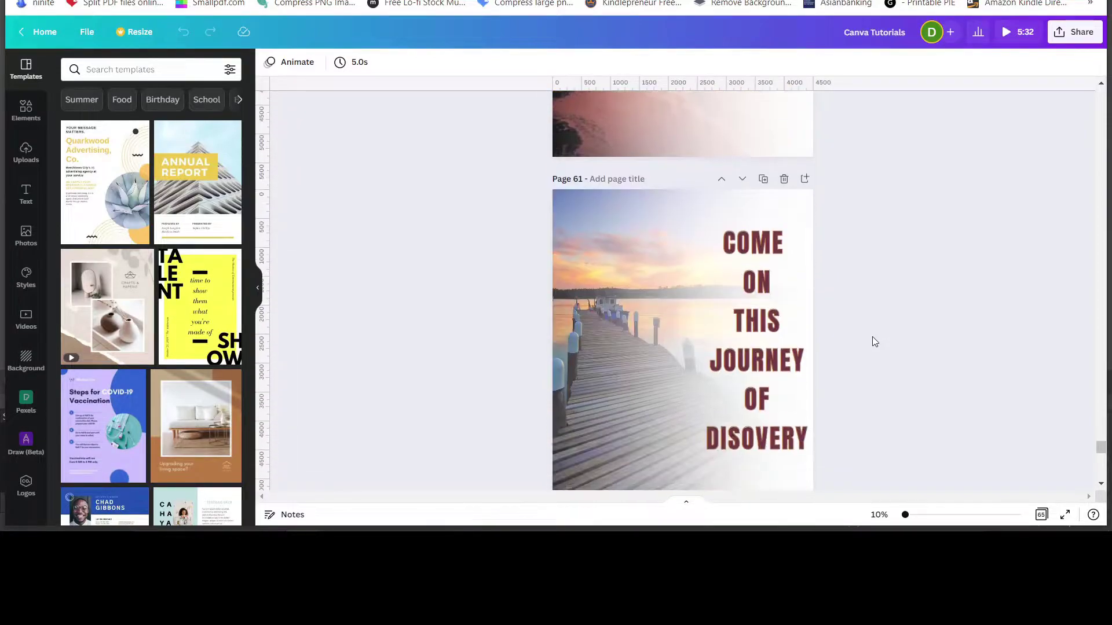
{"action": "scroll", "coordinate": [871, 340], "scroll_direction": "down", "scroll_amount": 1}
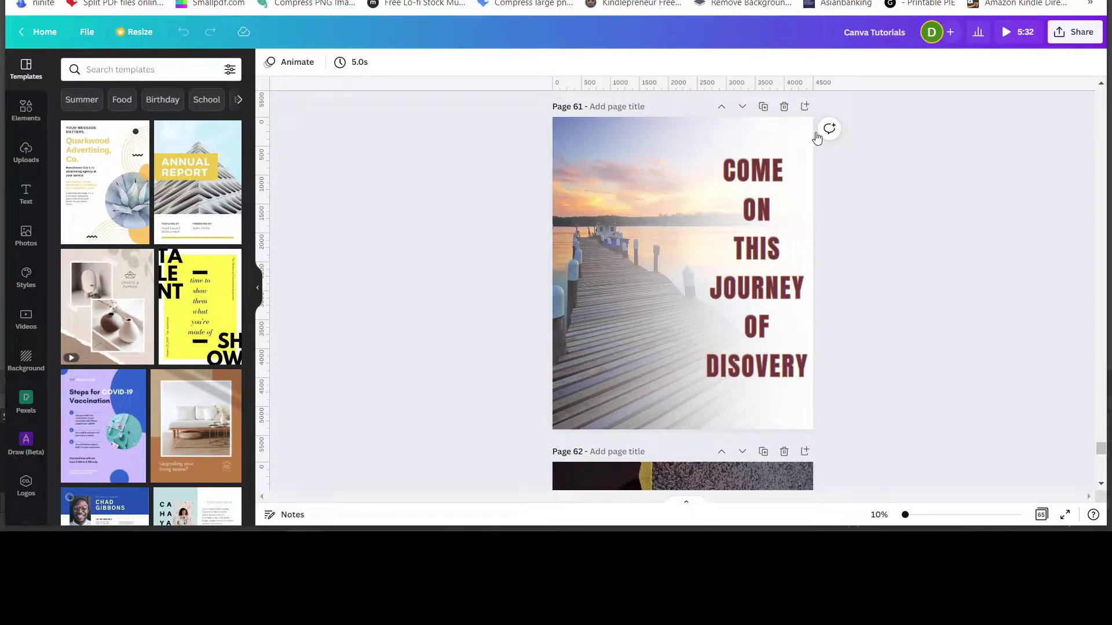
Insert a blank page 62 after page 61 and bring up the Elements library.
{"action": "left_click", "coordinate": [805, 107]}
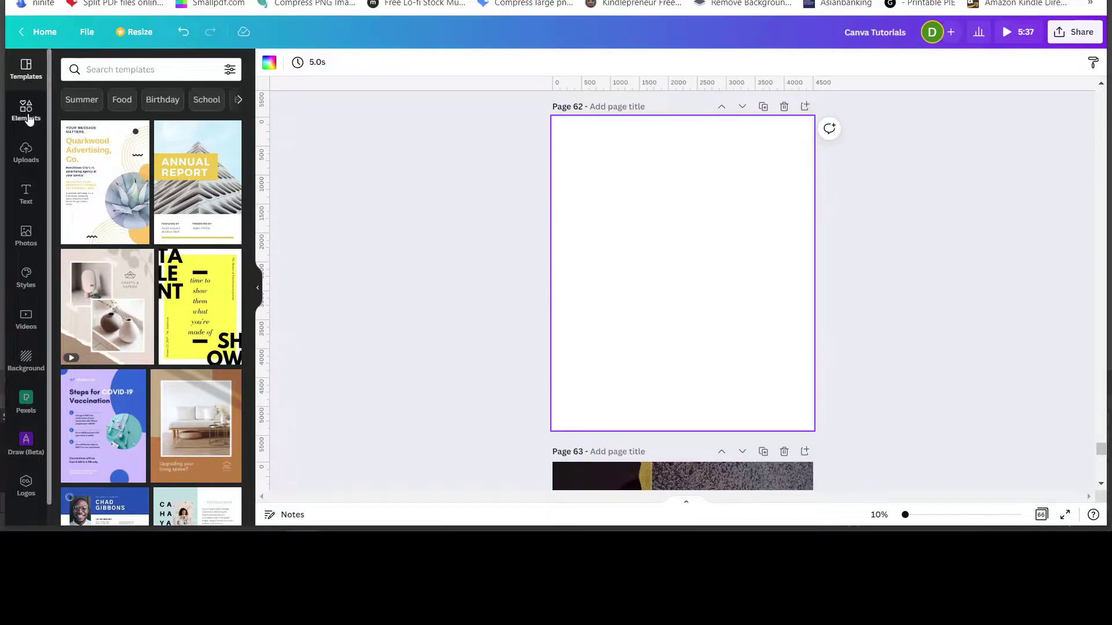
{"action": "left_click", "coordinate": [77, 97]}
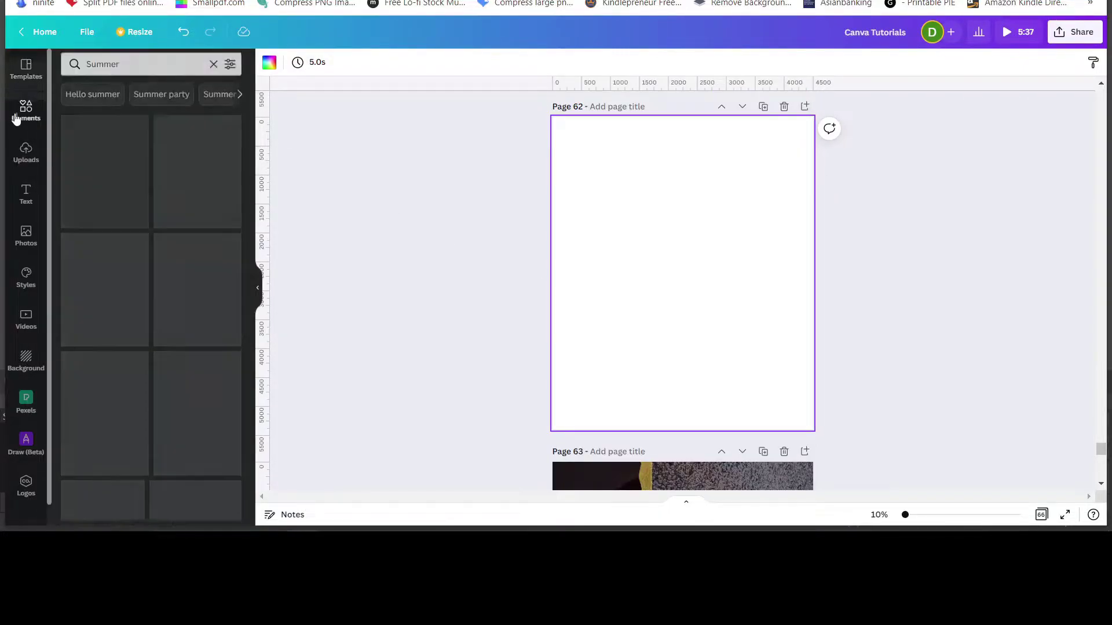
{"action": "left_click", "coordinate": [26, 110]}
Search Elements for 'beach' and browse the photo results down to the starfish.
{"action": "left_click", "coordinate": [122, 68]}
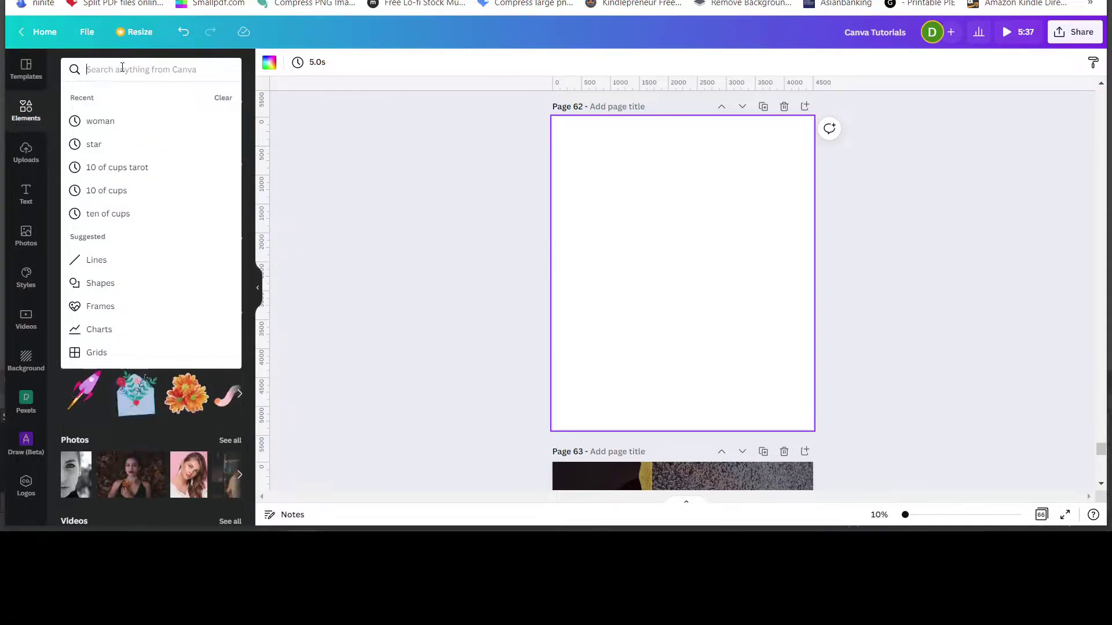
{"action": "type", "text": "beach"}
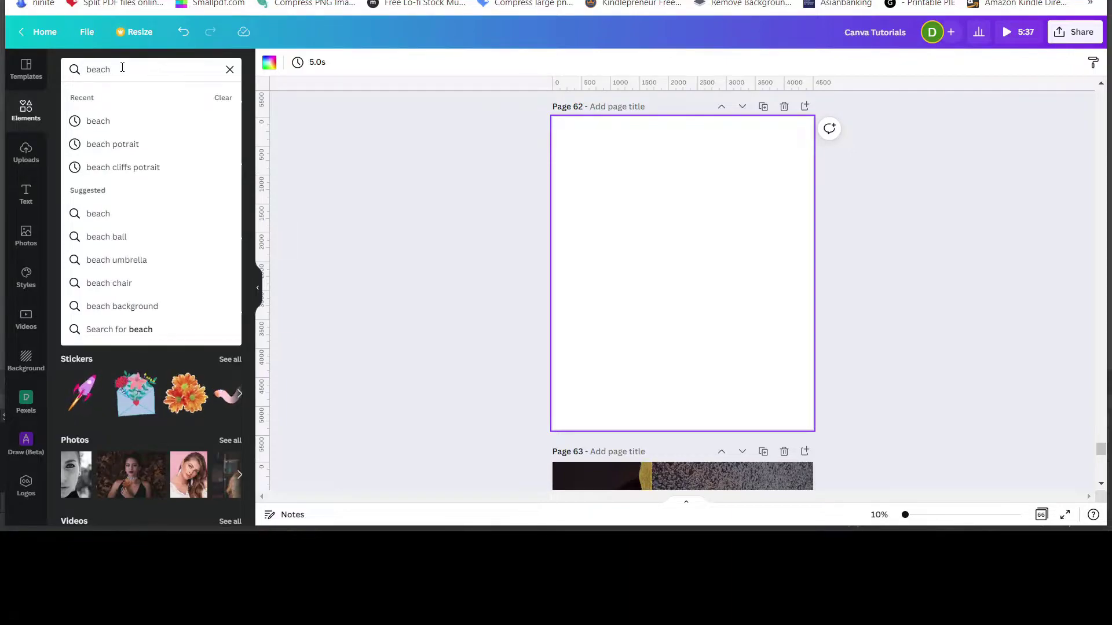
{"action": "key", "text": "Return"}
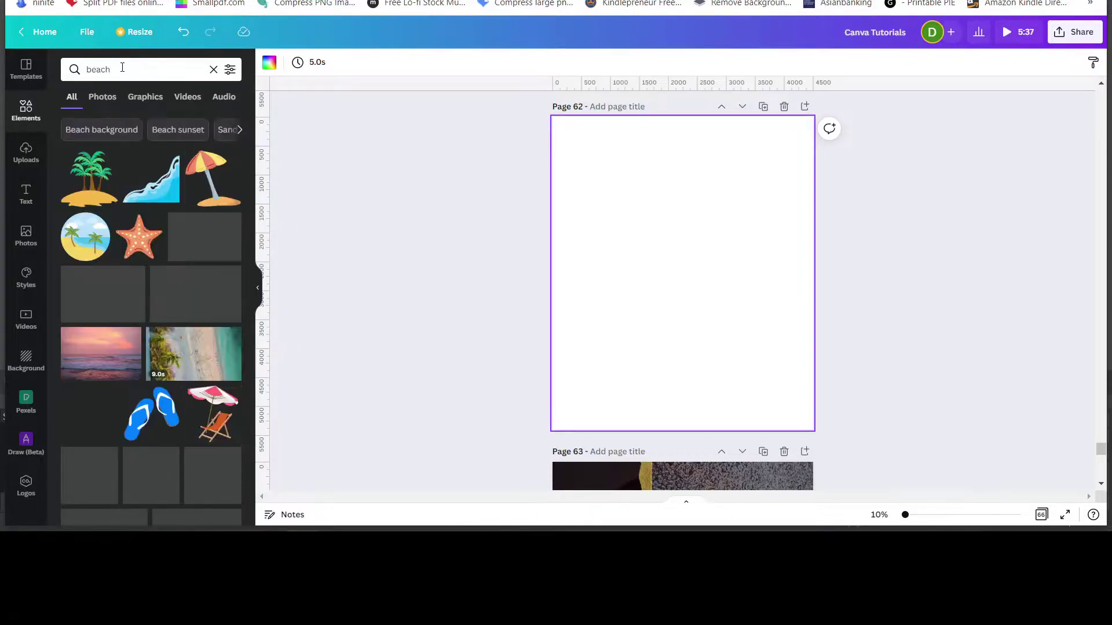
{"action": "left_click", "coordinate": [110, 101]}
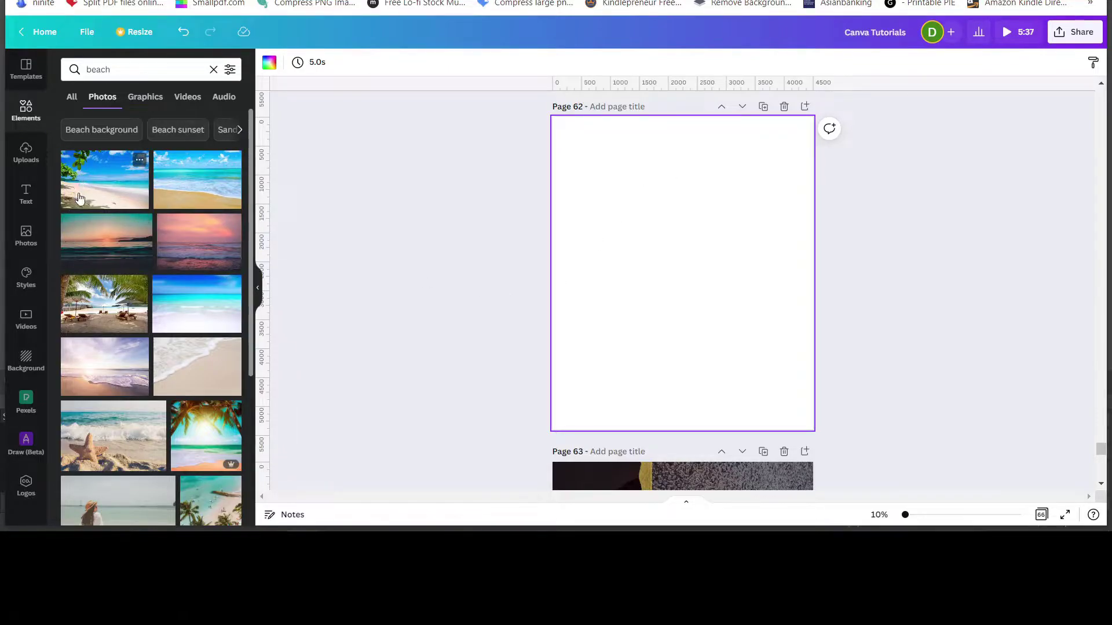
{"action": "scroll", "coordinate": [99, 299], "scroll_direction": "down", "scroll_amount": 2}
{"action": "scroll", "coordinate": [99, 298], "scroll_direction": "down", "scroll_amount": 1}
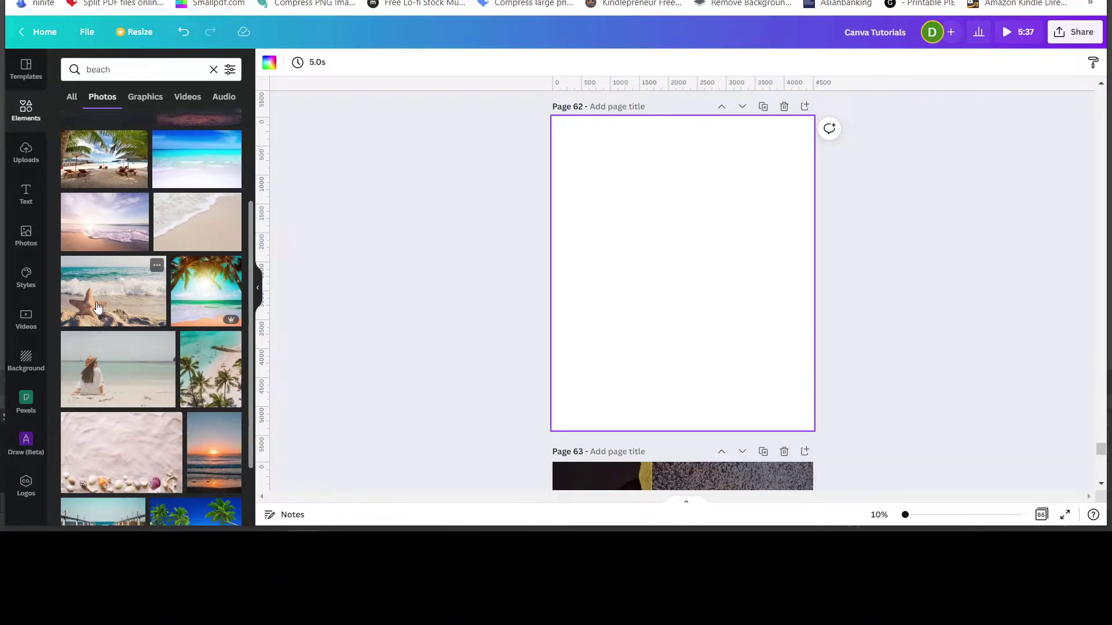
Add the starfish beach photo to page 62 and enlarge it to cover the page.
{"action": "left_click", "coordinate": [97, 308]}
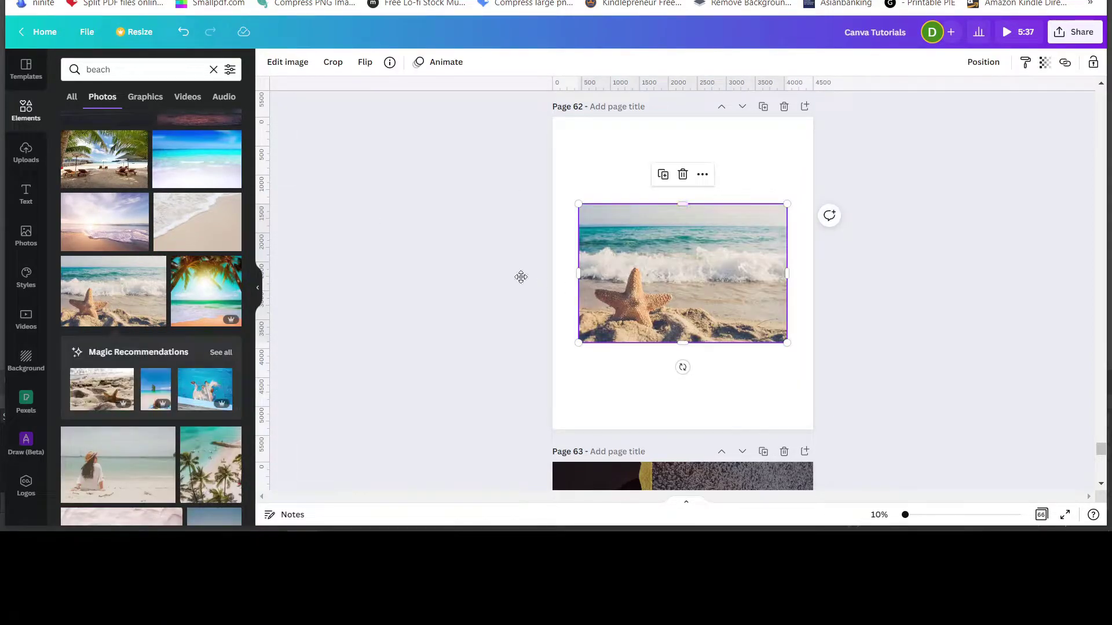
{"action": "left_click_drag", "start_coordinate": [521, 277], "coordinate": [676, 259]}
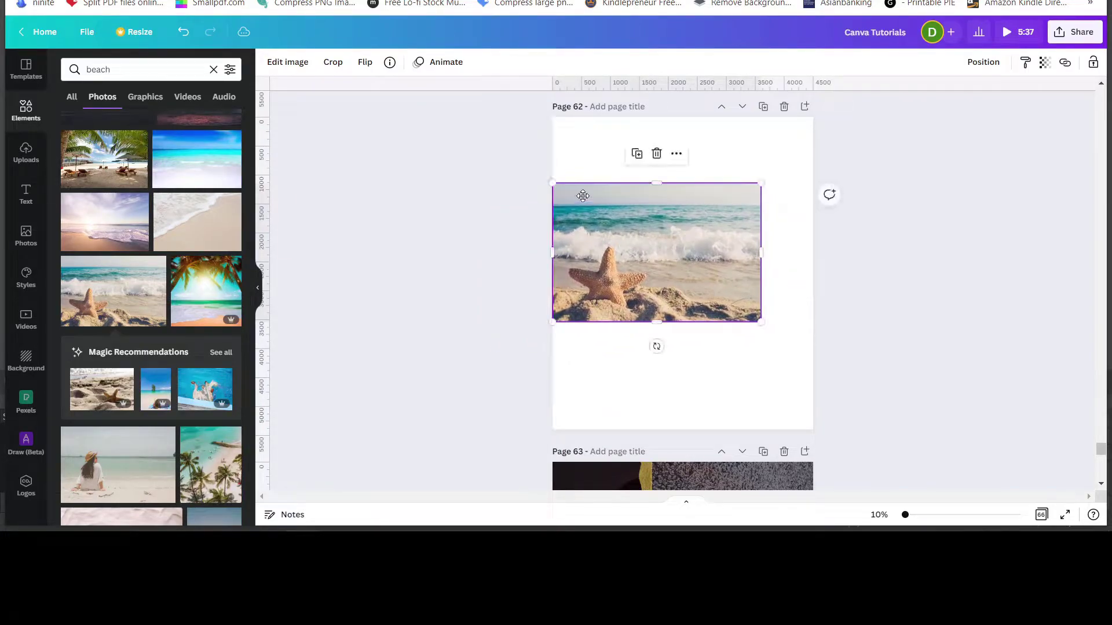
{"action": "left_click_drag", "start_coordinate": [583, 196], "coordinate": [582, 134]}
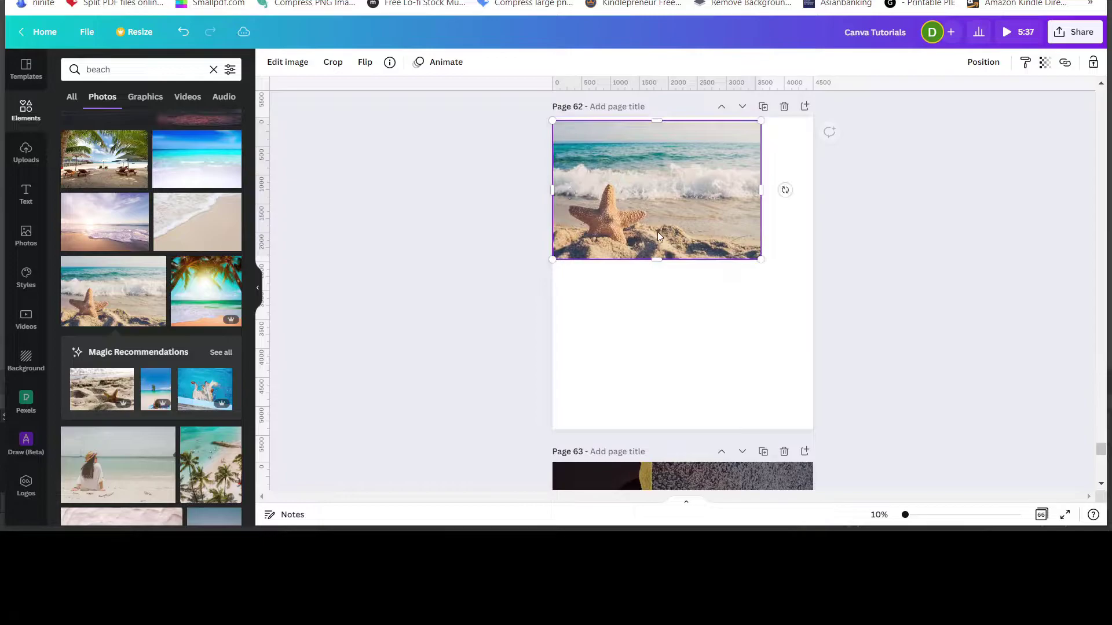
{"action": "left_click_drag", "start_coordinate": [674, 217], "coordinate": [674, 214]}
{"action": "left_click_drag", "start_coordinate": [760, 254], "coordinate": [1021, 430]}
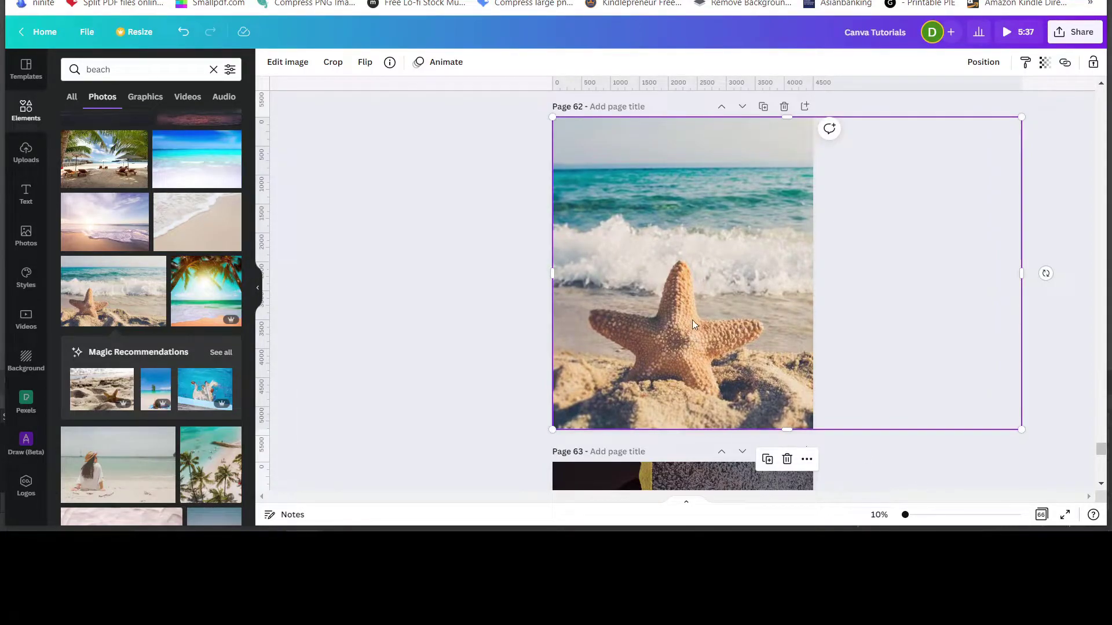
{"action": "mouse_move", "coordinate": [721, 306]}
{"action": "left_mouse_down"}
{"action": "mouse_move", "coordinate": [669, 308]}
{"action": "mouse_move", "coordinate": [702, 311]}
{"action": "left_mouse_up"}
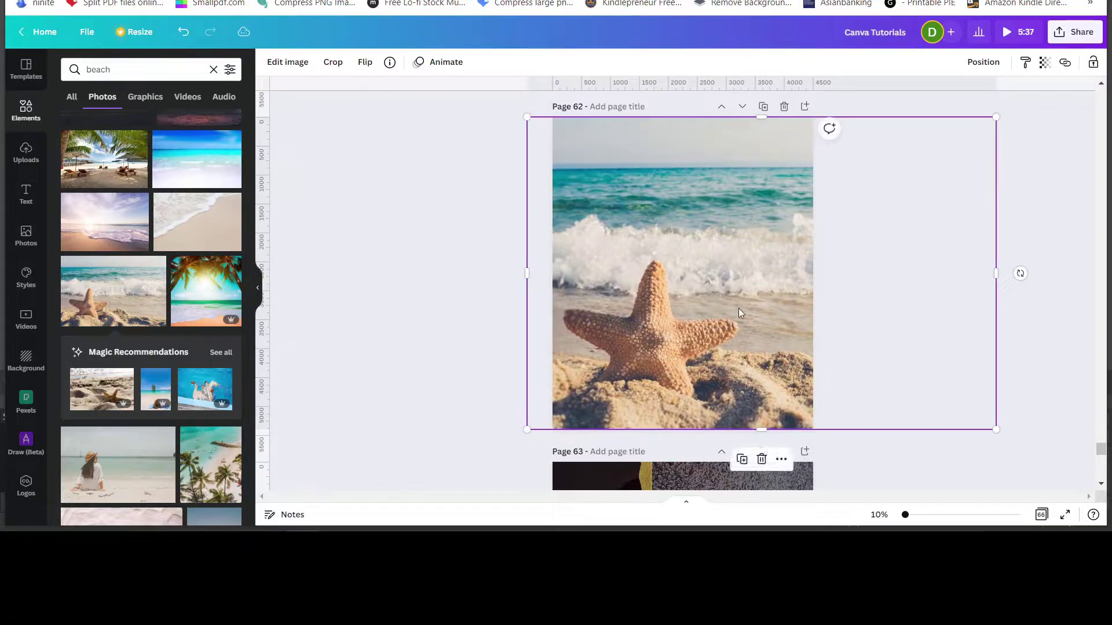
{"action": "left_click", "coordinate": [1034, 336]}
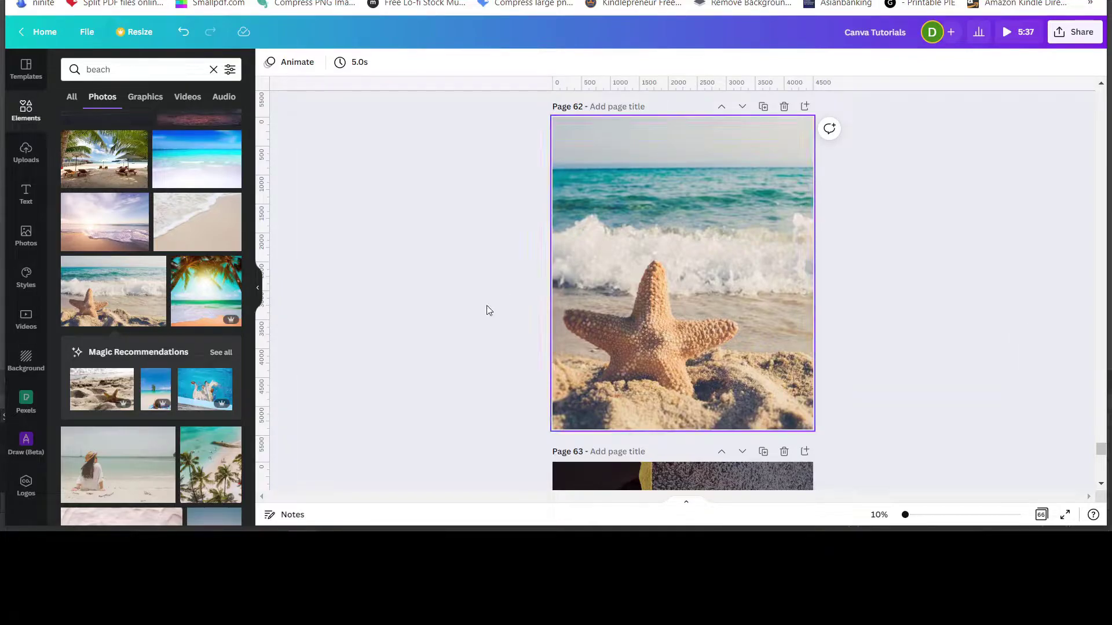
Scroll around to review the starfish photo filling page 62.
{"action": "scroll", "coordinate": [116, 266], "scroll_direction": "down", "scroll_amount": 3}
{"action": "scroll", "coordinate": [107, 277], "scroll_direction": "down", "scroll_amount": 3}
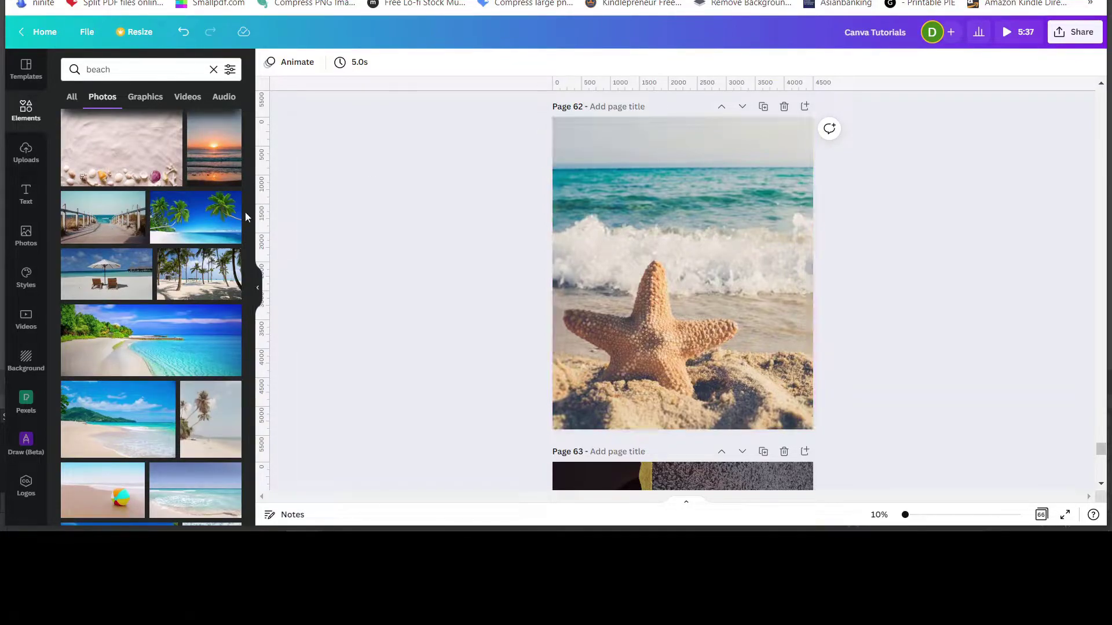
{"action": "scroll", "coordinate": [139, 263], "scroll_direction": "up", "scroll_amount": 5}
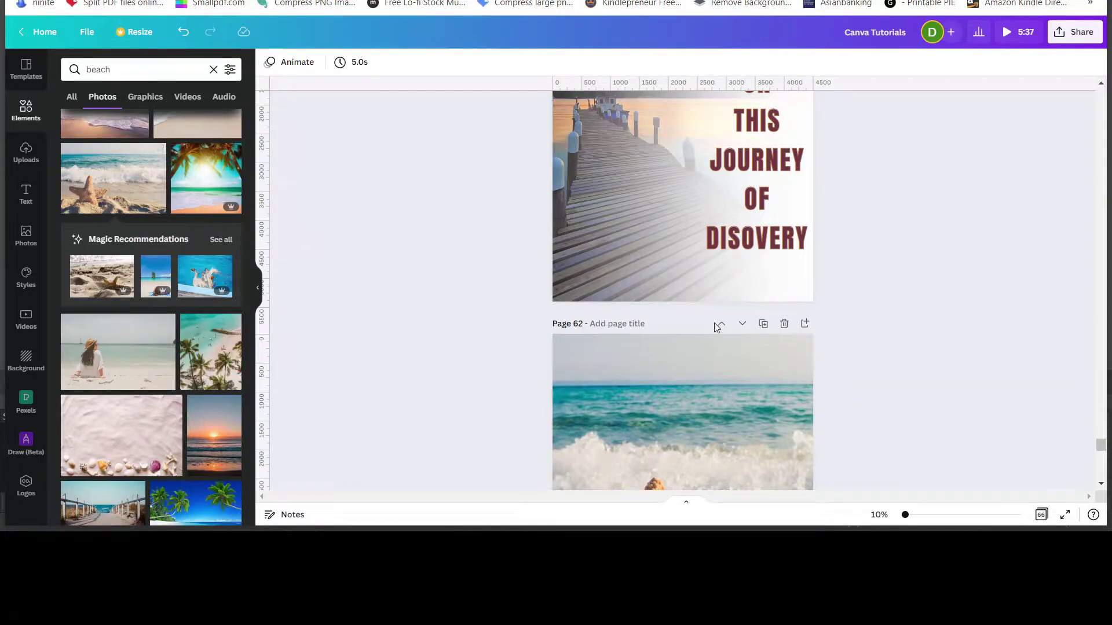
{"action": "left_click", "coordinate": [785, 336]}
{"action": "scroll", "coordinate": [785, 335], "scroll_direction": "down", "scroll_amount": 1}
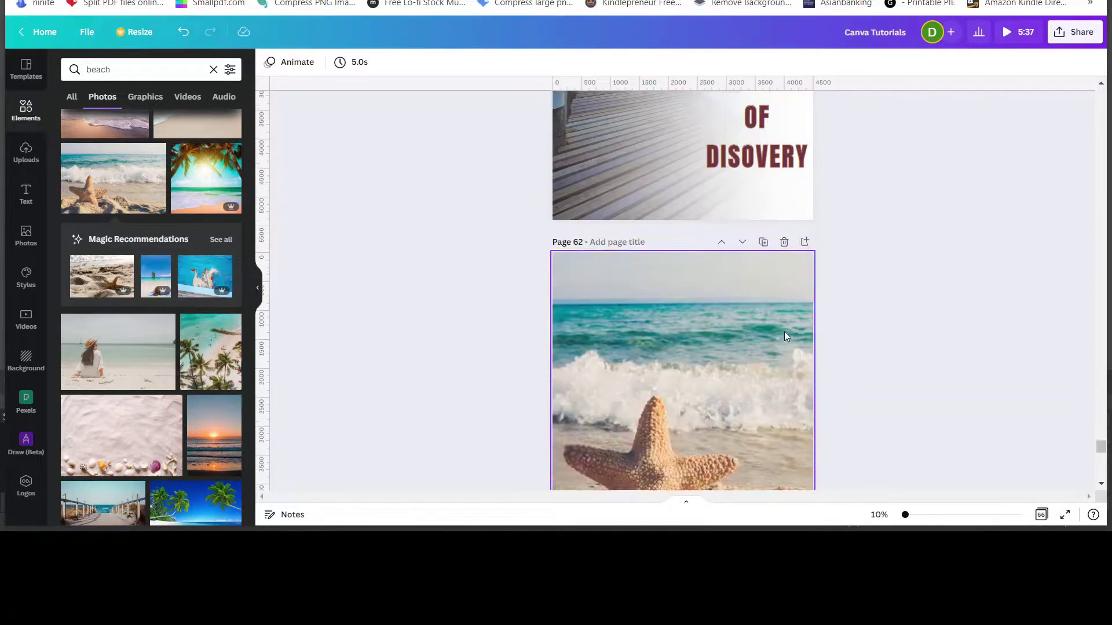
{"action": "scroll", "coordinate": [785, 337], "scroll_direction": "down", "scroll_amount": 3}
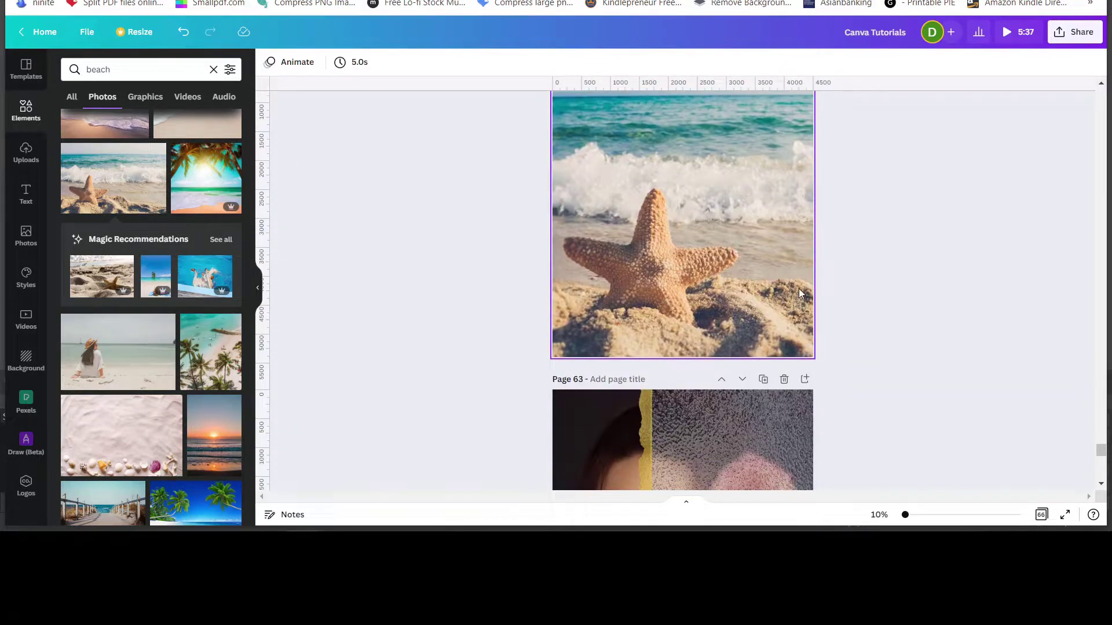
{"action": "scroll", "coordinate": [798, 289], "scroll_direction": "up", "scroll_amount": 1}
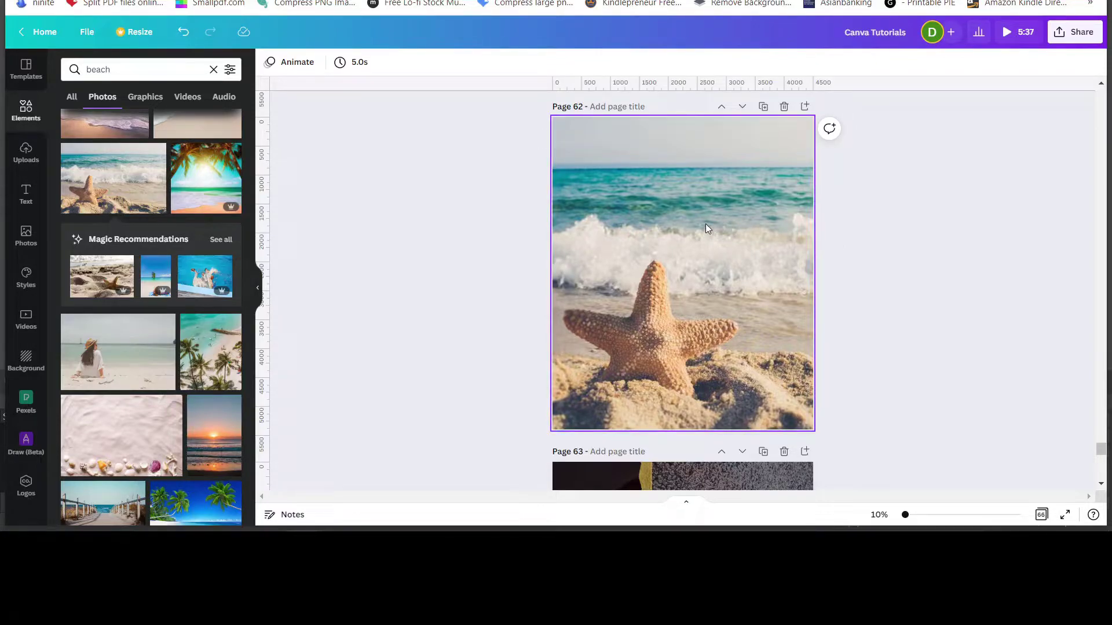
Search Elements graphics for 'transparency gradient white' and scroll through the results.
{"action": "double_click", "coordinate": [26, 119]}
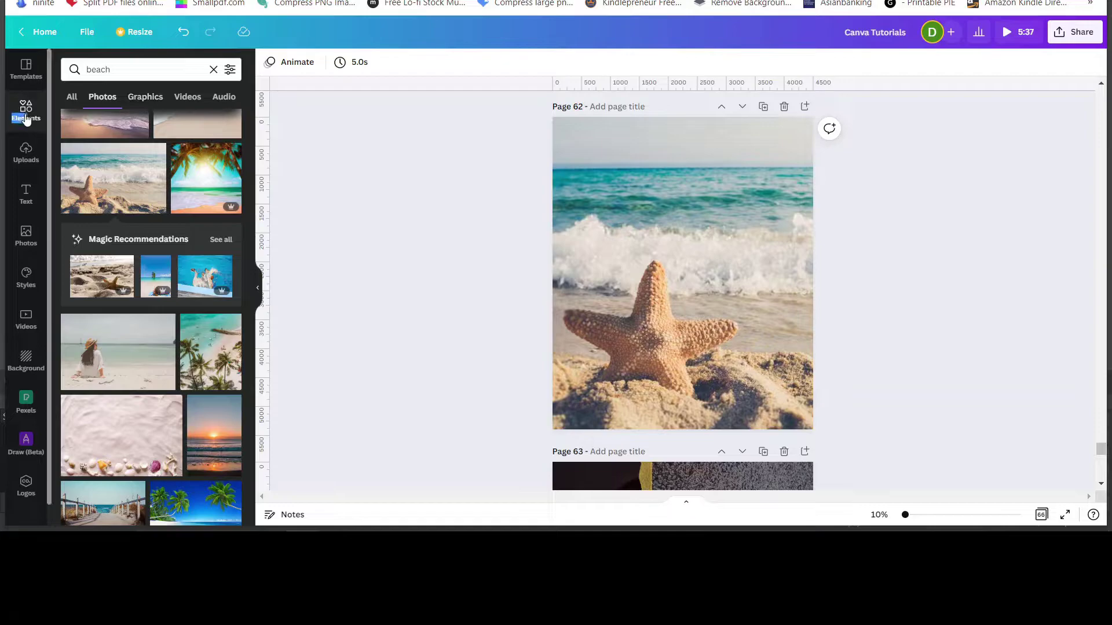
{"action": "left_click", "coordinate": [26, 119]}
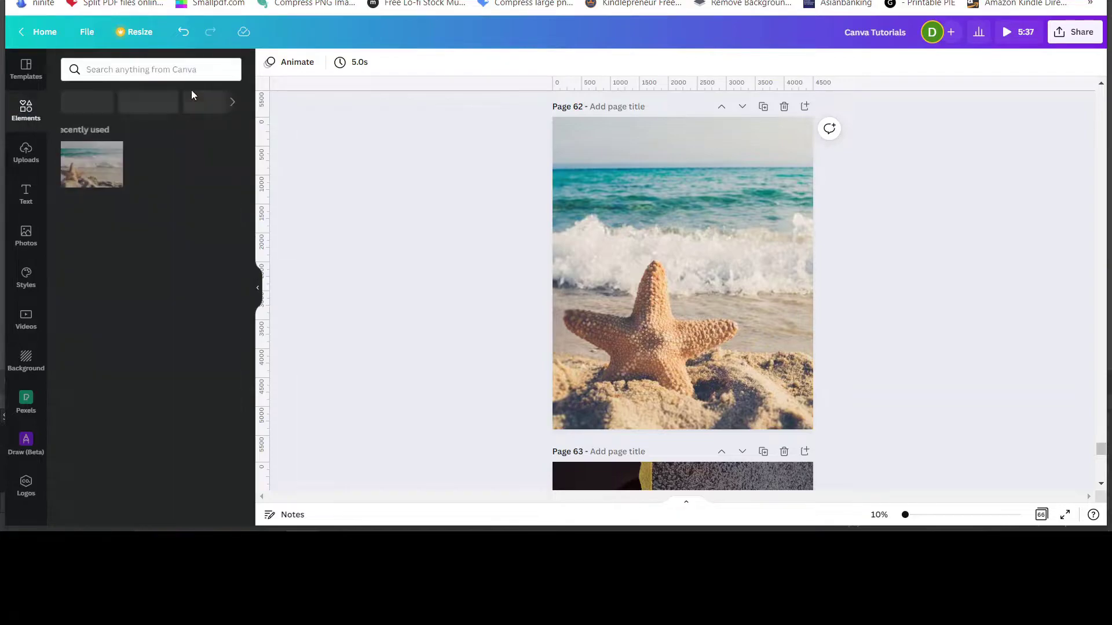
{"action": "left_click", "coordinate": [148, 66]}
{"action": "type", "text": "tra"}
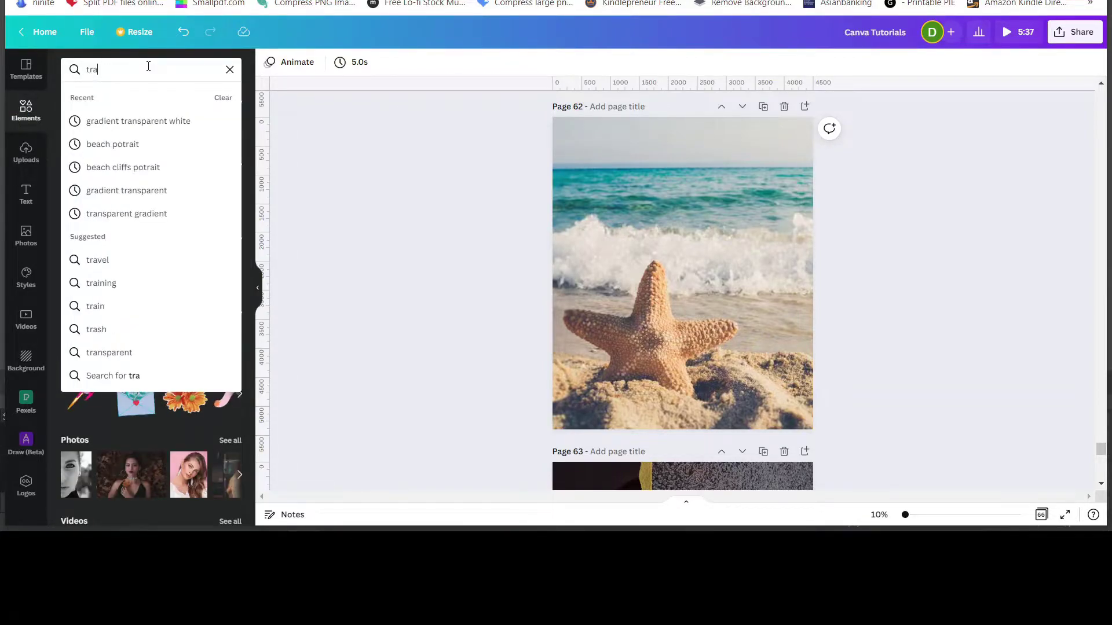
{"action": "type", "text": "ns"}
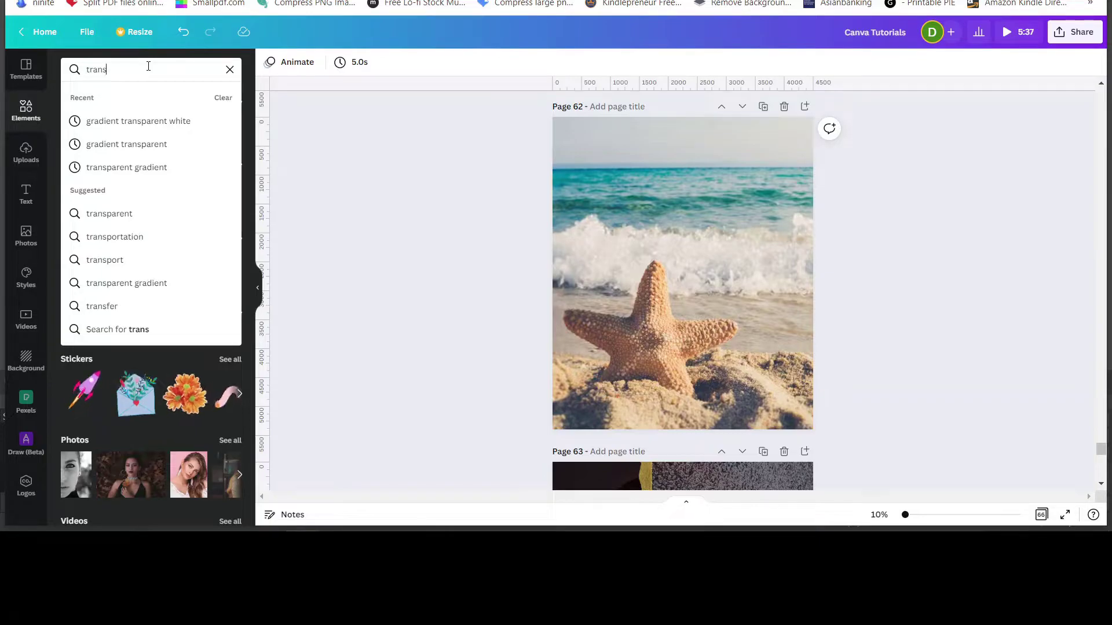
{"action": "type", "text": "parency"}
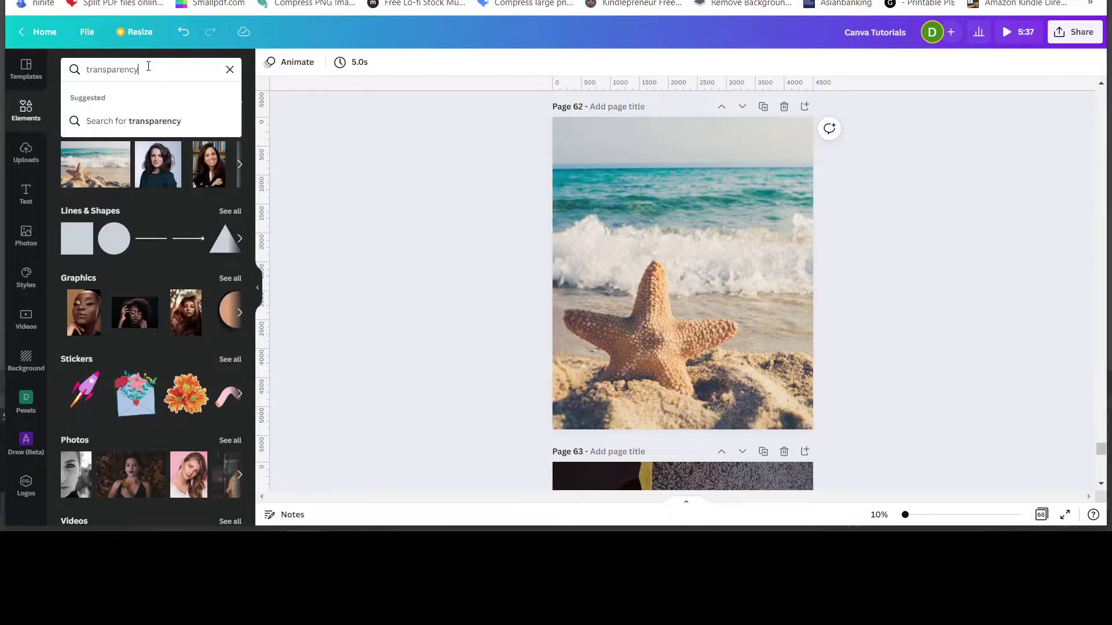
{"action": "type", "text": " gradient whi"}
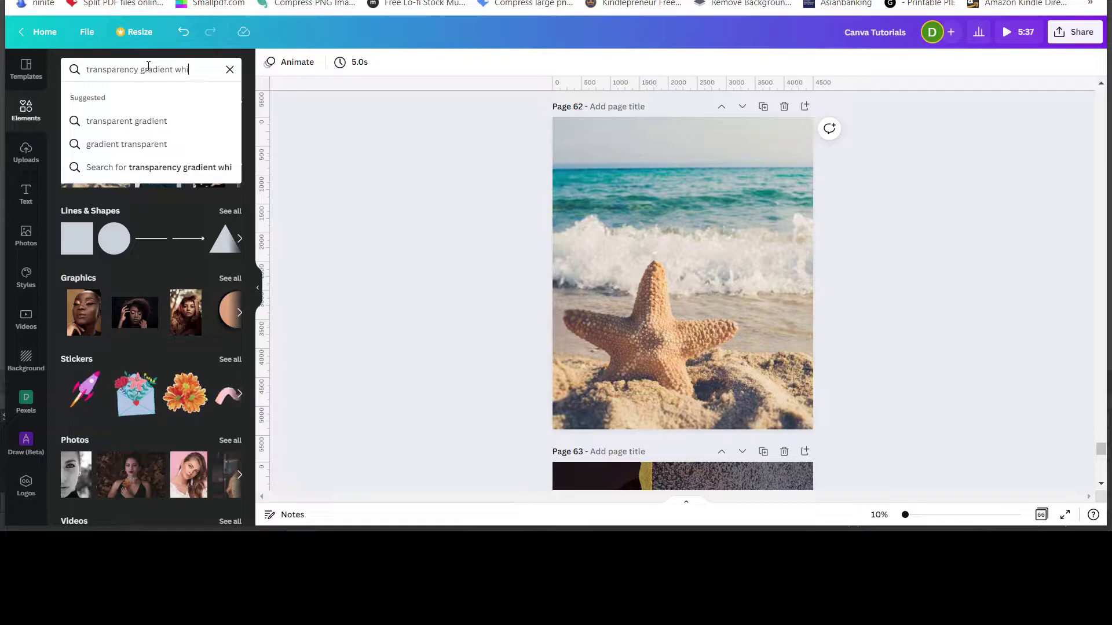
{"action": "type", "text": "te"}
{"action": "key", "text": "Return"}
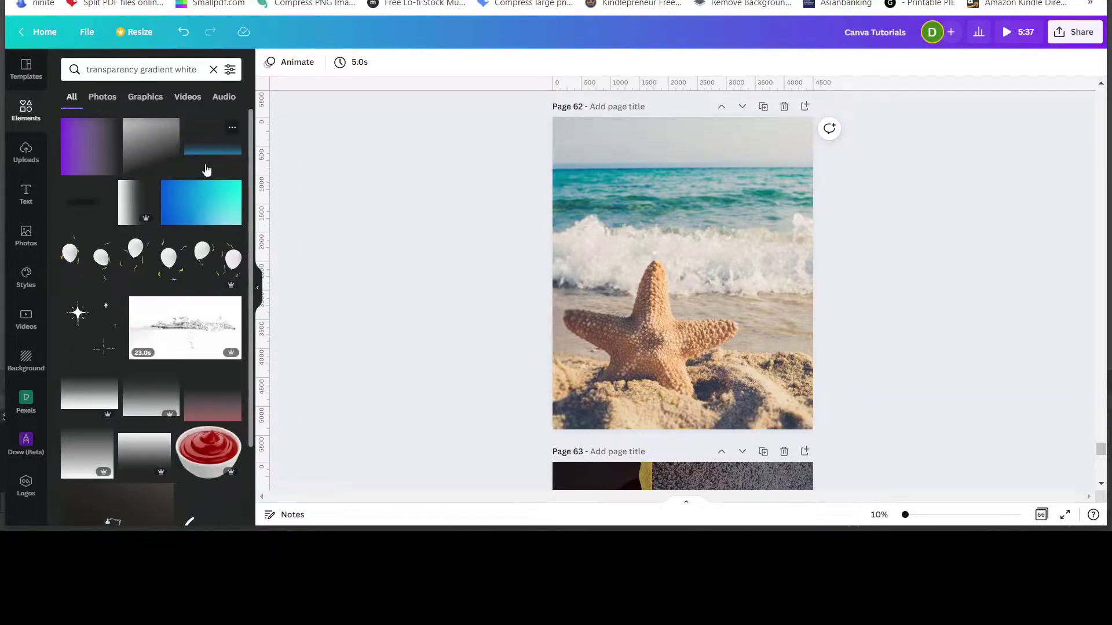
{"action": "left_click", "coordinate": [149, 99]}
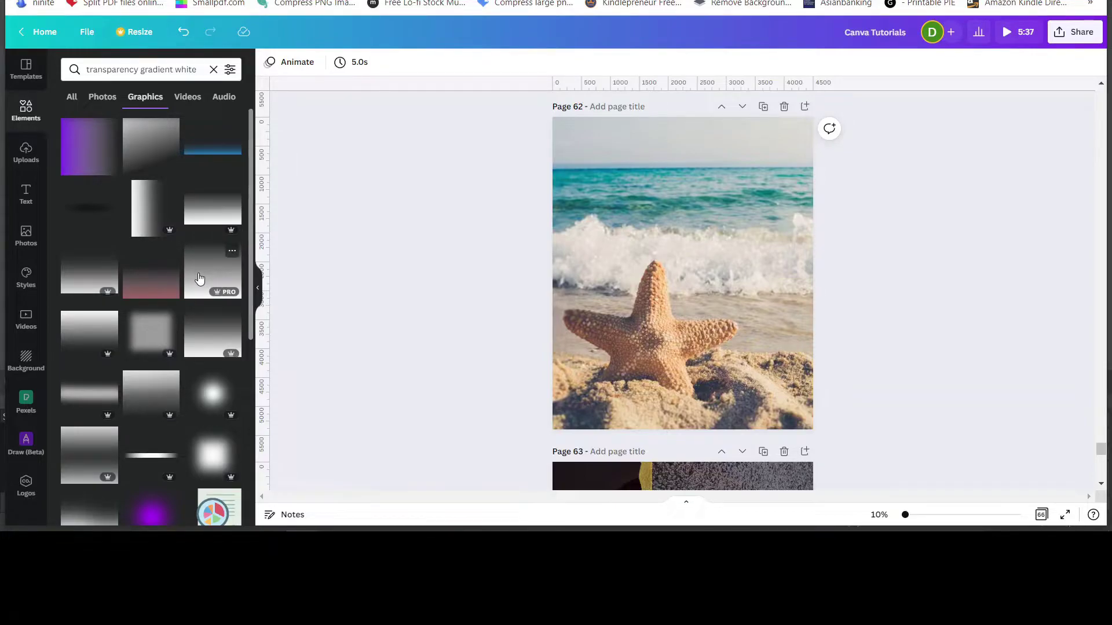
{"action": "scroll", "coordinate": [199, 279], "scroll_direction": "down", "scroll_amount": 4}
{"action": "scroll", "coordinate": [199, 273], "scroll_direction": "down", "scroll_amount": 2}
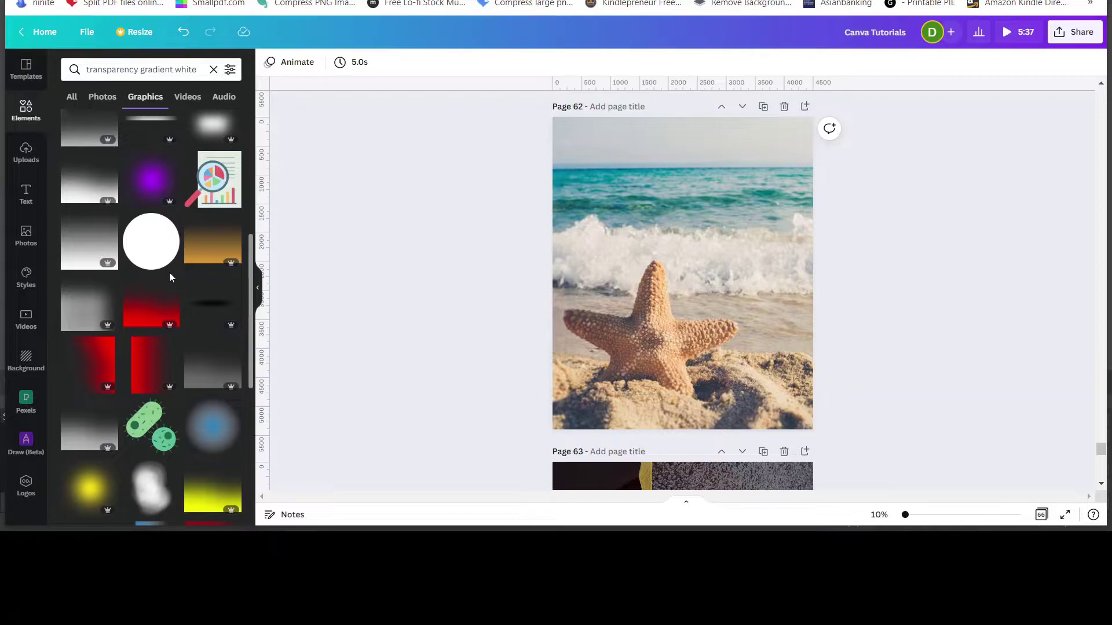
{"action": "scroll", "coordinate": [170, 276], "scroll_direction": "down", "scroll_amount": 3}
{"action": "scroll", "coordinate": [174, 295], "scroll_direction": "down", "scroll_amount": 2}
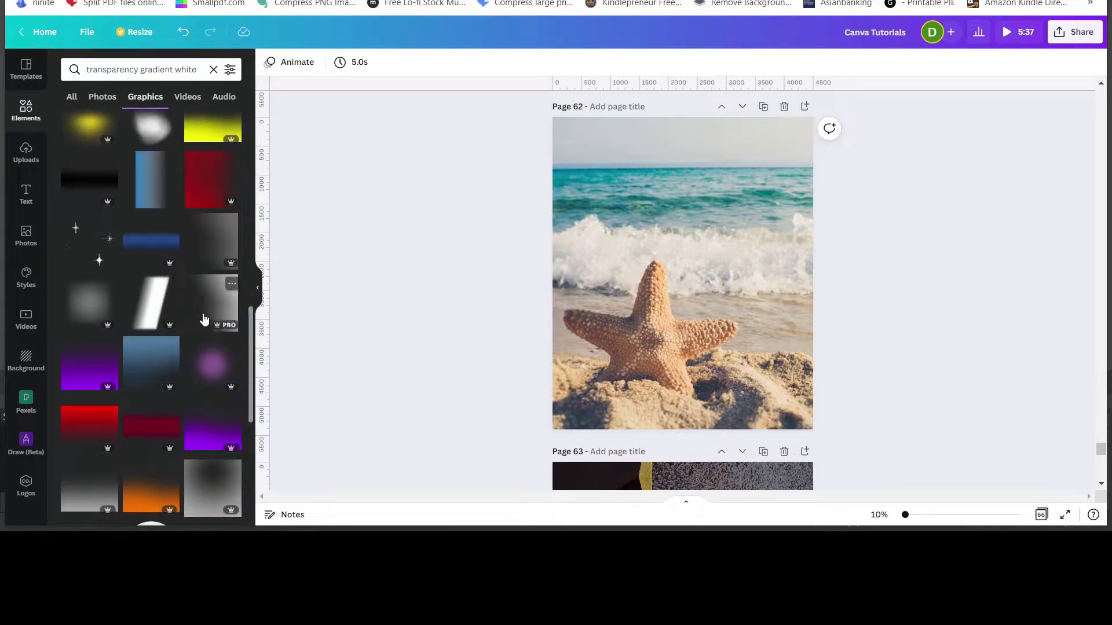
{"action": "scroll", "coordinate": [189, 317], "scroll_direction": "down", "scroll_amount": 2}
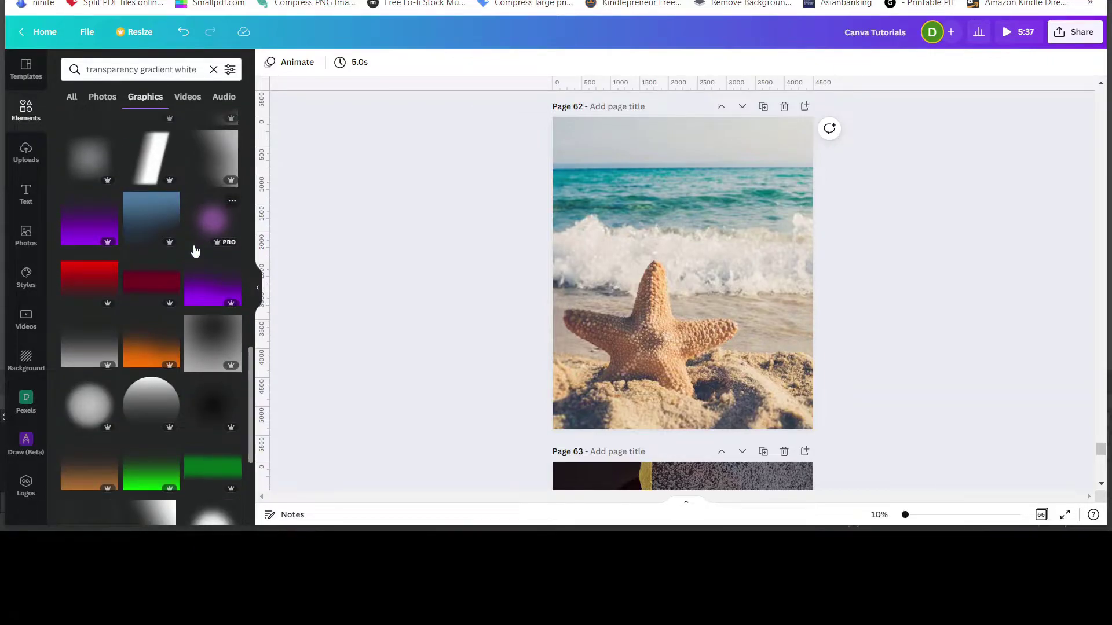
Replace an unwanted grey gradient with a white transparency gradient on page 62.
{"action": "left_click", "coordinate": [210, 152]}
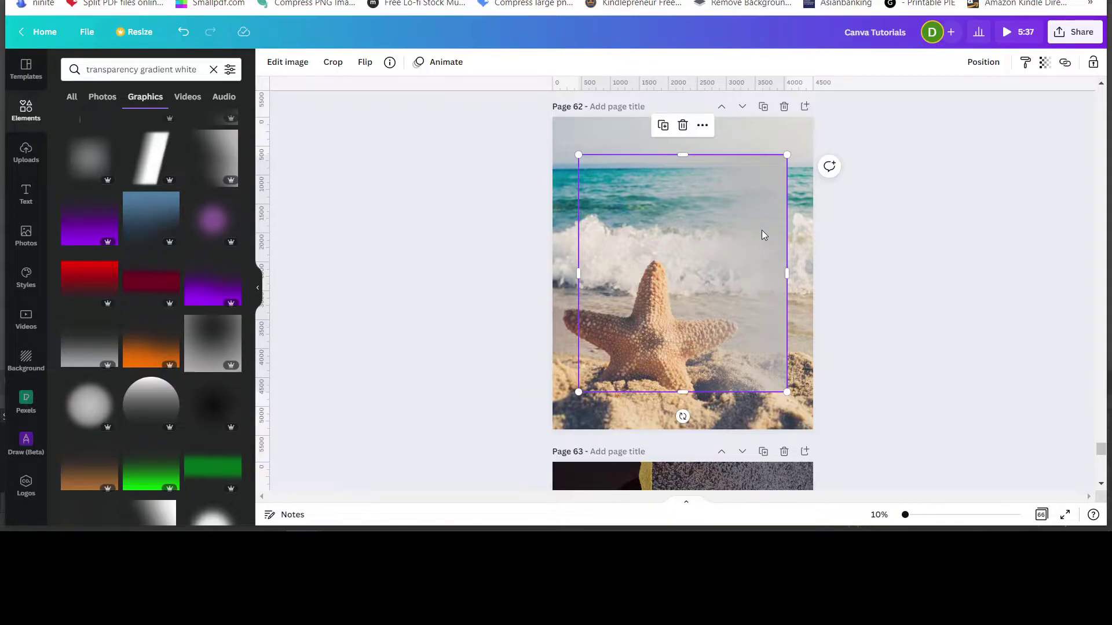
{"action": "key", "text": "Delete"}
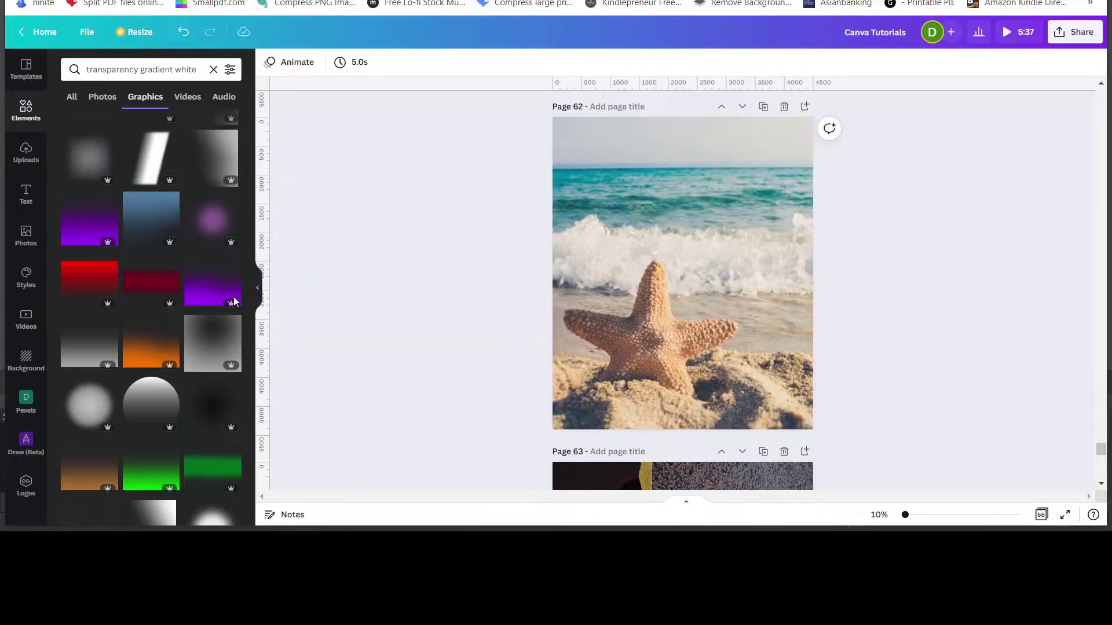
{"action": "scroll", "coordinate": [180, 276], "scroll_direction": "down", "scroll_amount": 2}
{"action": "scroll", "coordinate": [181, 279], "scroll_direction": "down", "scroll_amount": 3}
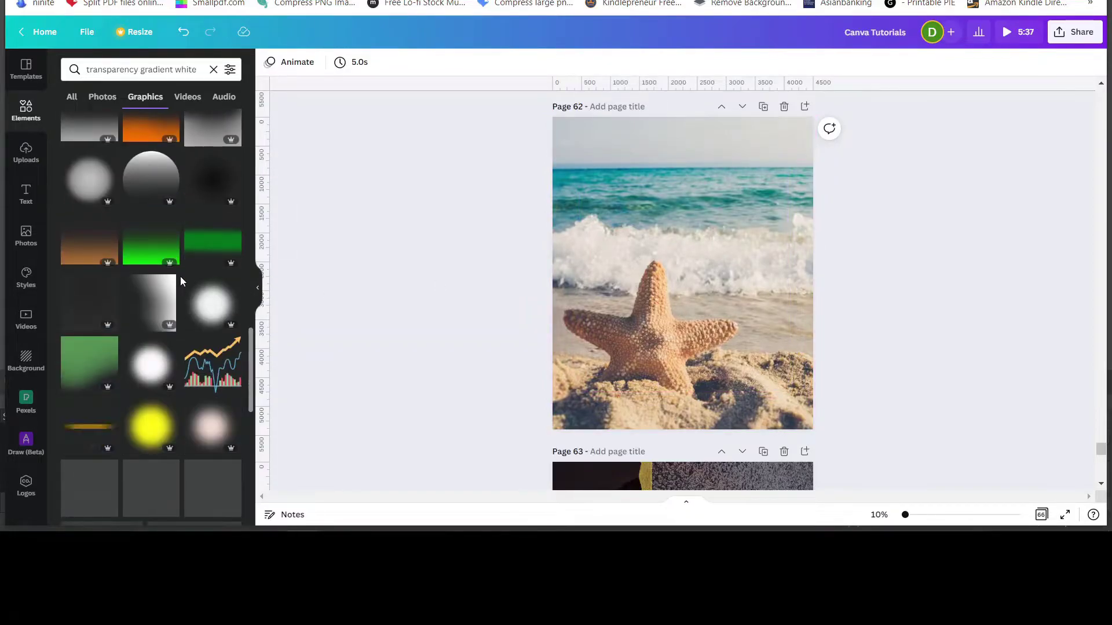
{"action": "left_click", "coordinate": [141, 299]}
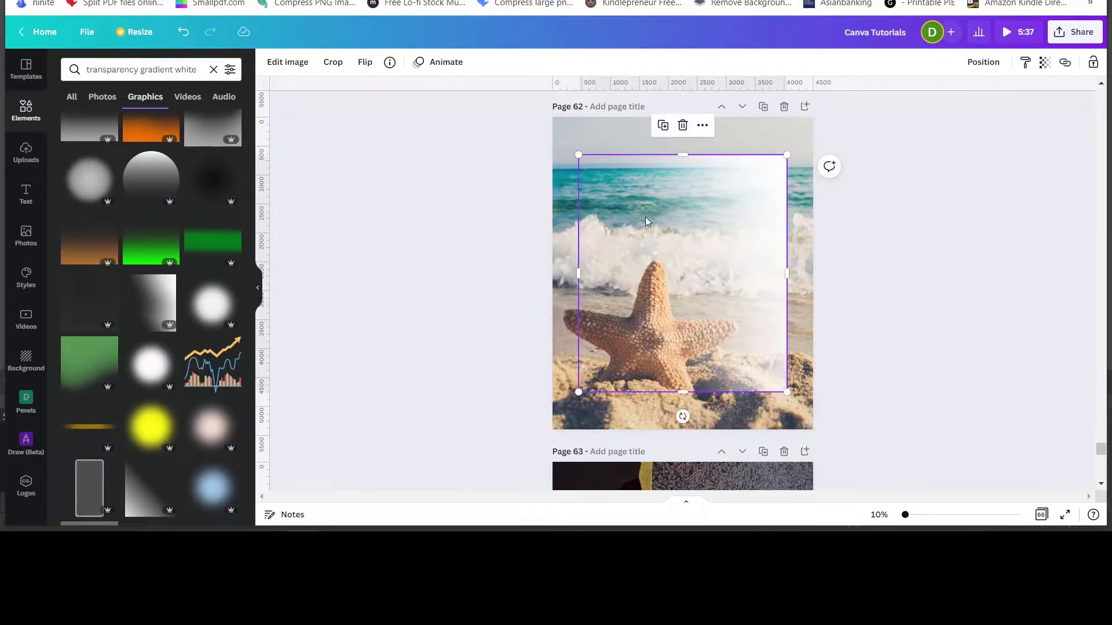
Stretch the white gradient from the page's top-left corner to its bottom and right edges.
{"action": "left_click_drag", "start_coordinate": [578, 154], "coordinate": [557, 122]}
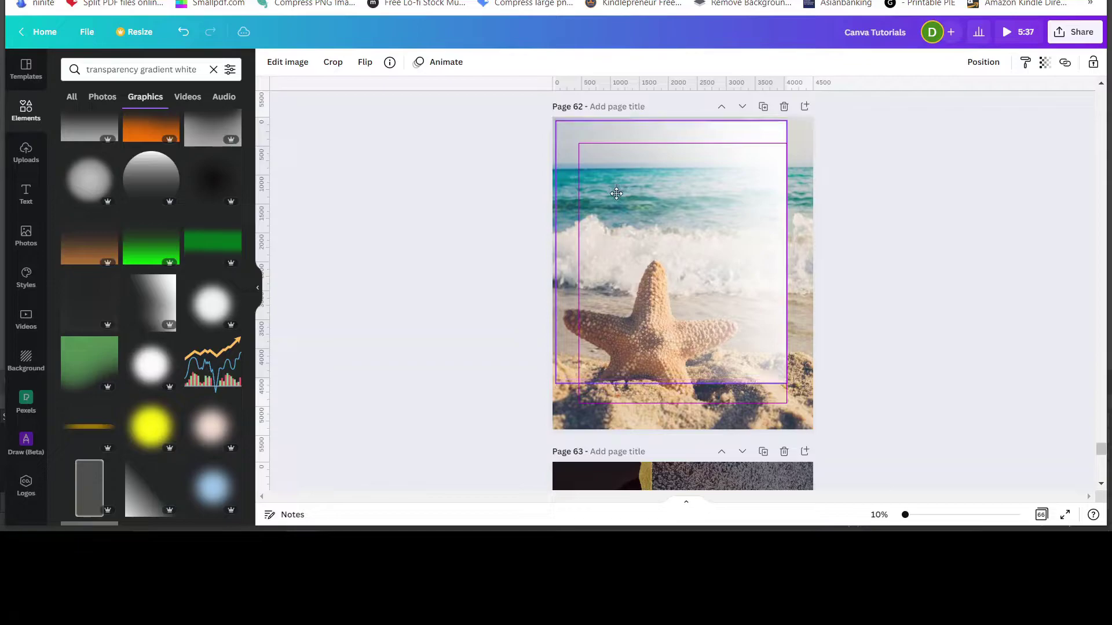
{"action": "left_click_drag", "start_coordinate": [616, 193], "coordinate": [614, 192]}
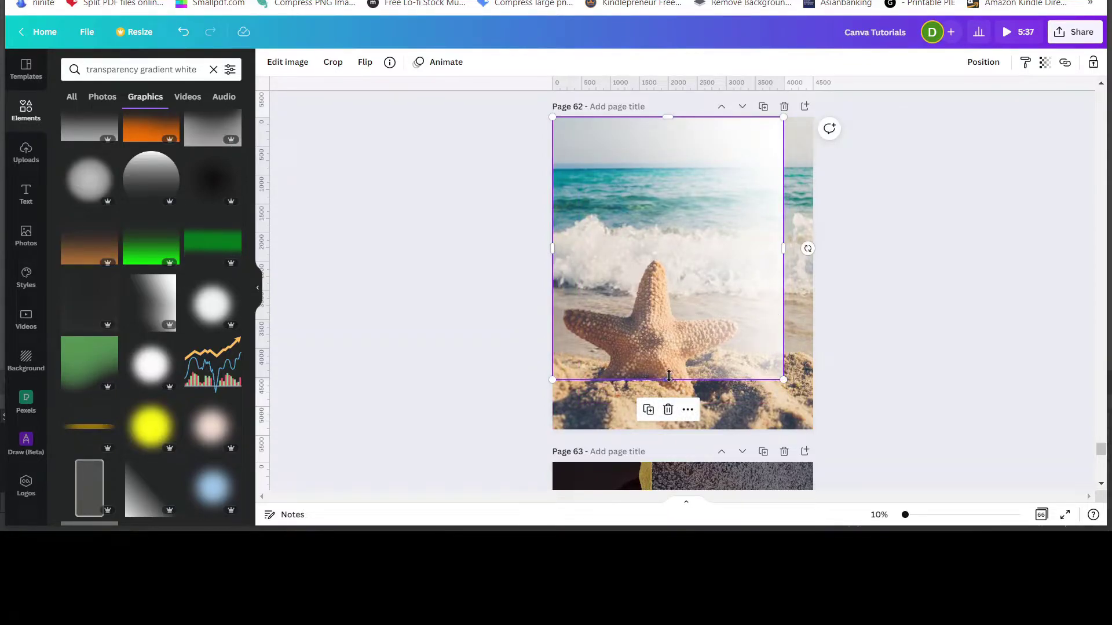
{"action": "left_click_drag", "start_coordinate": [673, 380], "coordinate": [666, 433]}
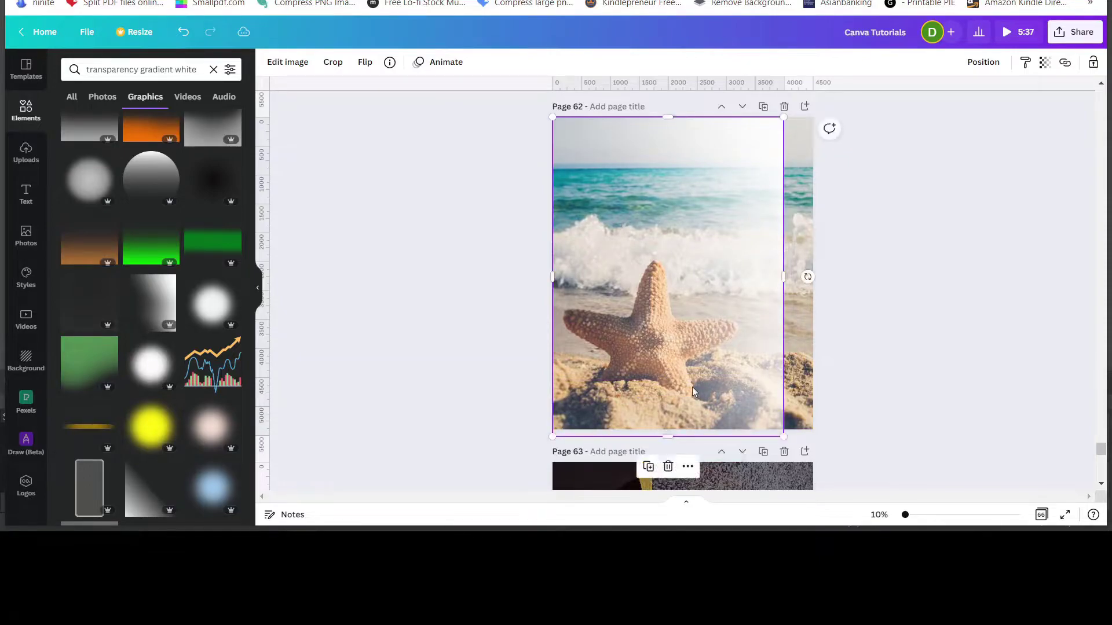
{"action": "left_click_drag", "start_coordinate": [791, 277], "coordinate": [807, 273]}
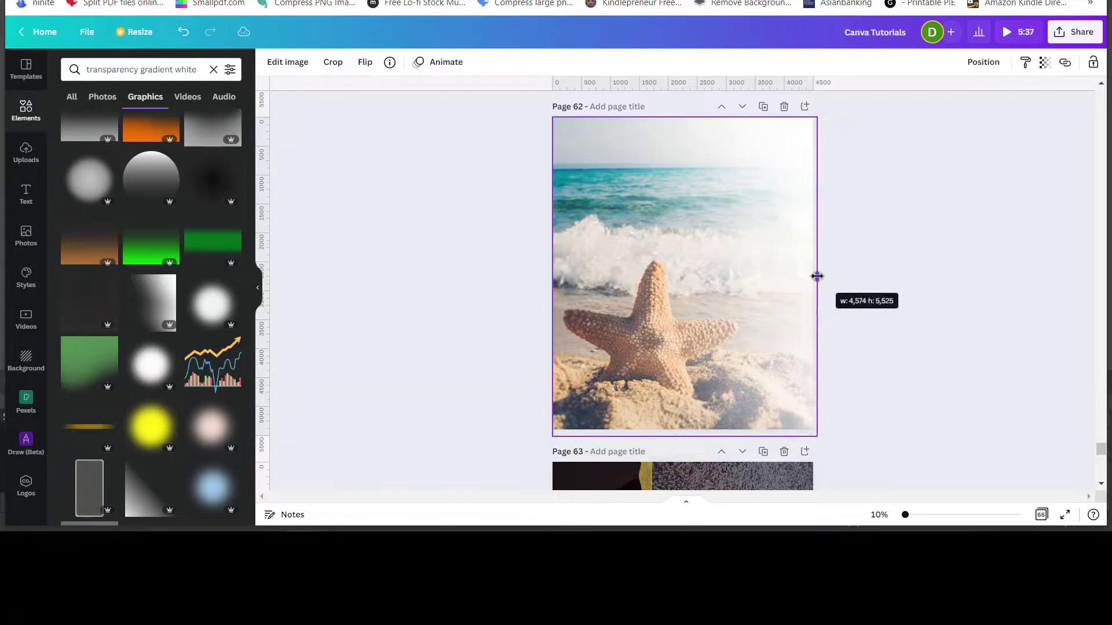
{"action": "left_click_drag", "start_coordinate": [817, 276], "coordinate": [820, 276]}
{"action": "key", "text": "ctrl+z"}
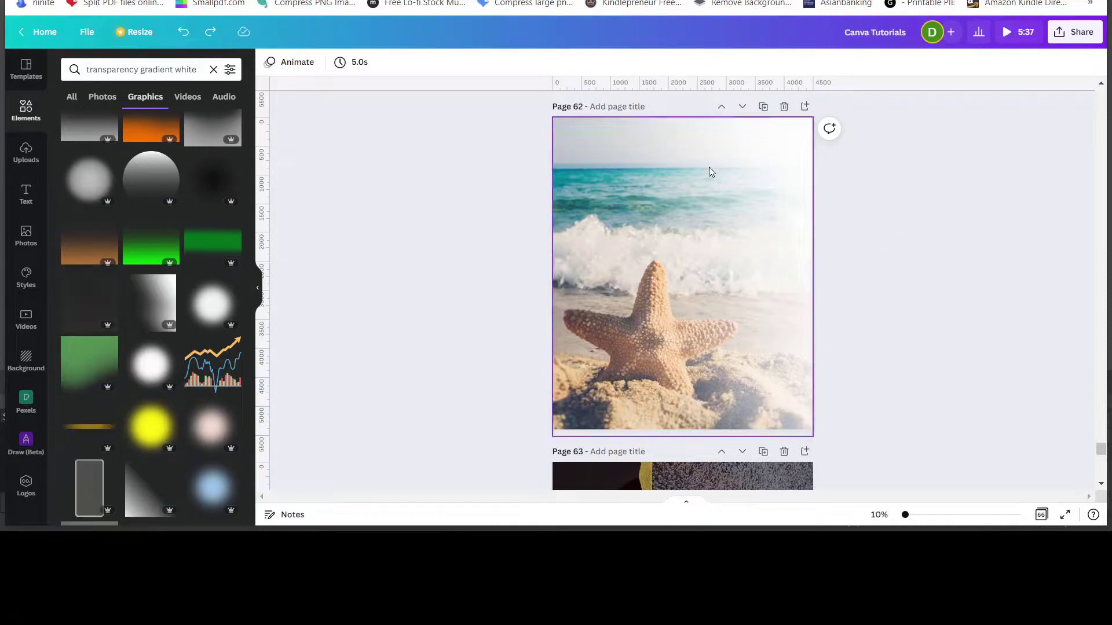
{"action": "scroll", "coordinate": [1026, 363], "scroll_direction": "up", "scroll_amount": 2}
{"action": "scroll", "coordinate": [1025, 362], "scroll_direction": "up", "scroll_amount": 6}
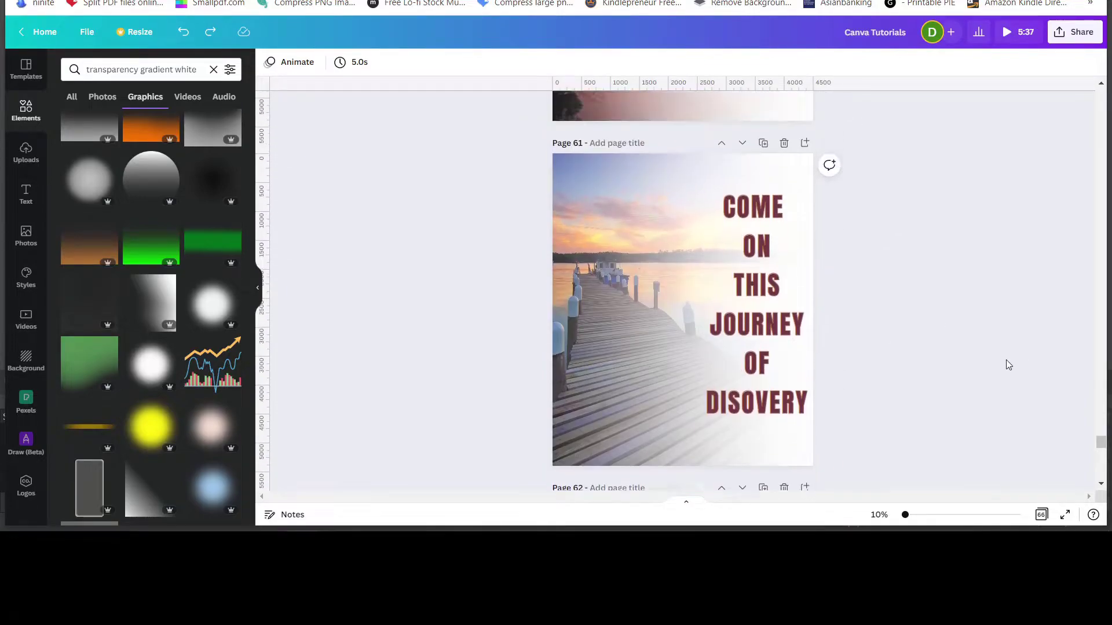
{"action": "scroll", "coordinate": [860, 325], "scroll_direction": "down", "scroll_amount": 8}
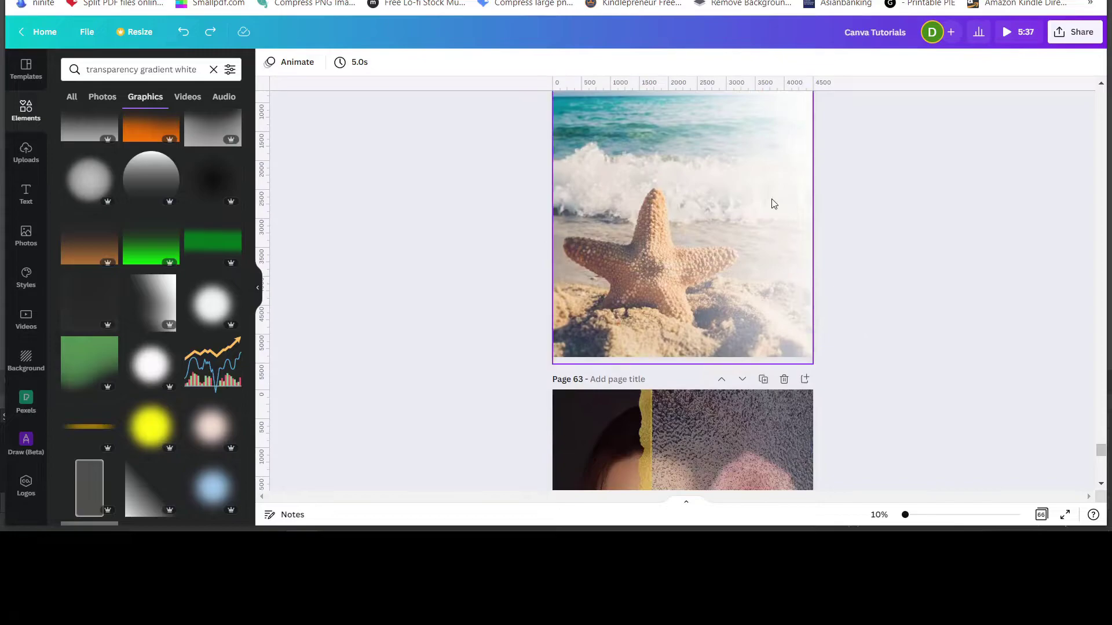
{"action": "scroll", "coordinate": [918, 255], "scroll_direction": "up", "scroll_amount": 6}
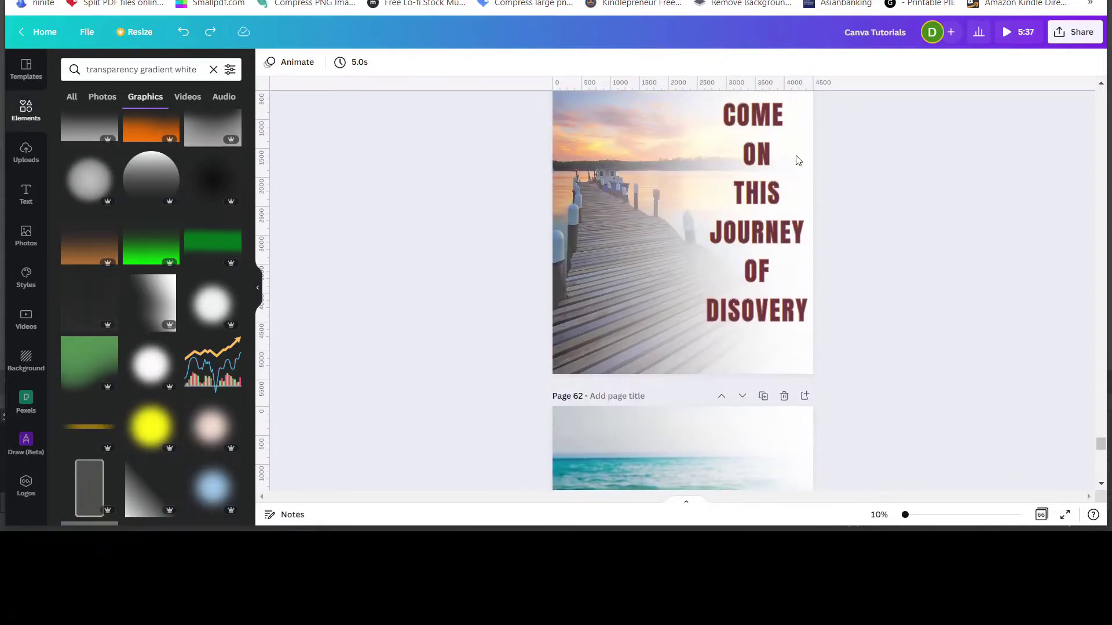
{"action": "scroll", "coordinate": [883, 326], "scroll_direction": "down", "scroll_amount": 3}
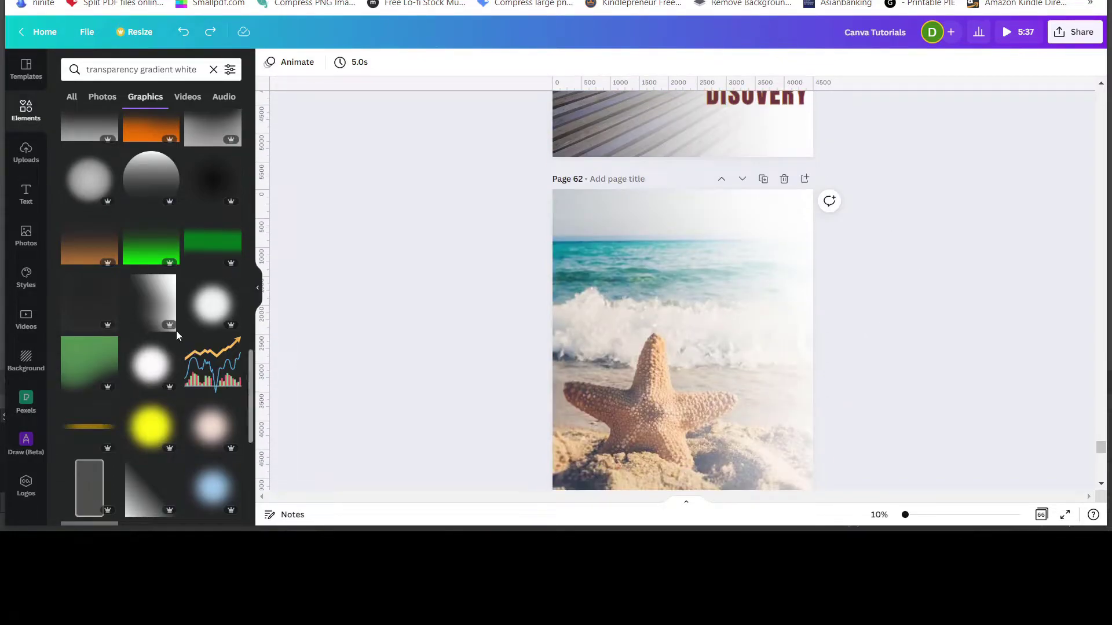
Add a second white gradient and stretch it to page 62's corners.
{"action": "left_click", "coordinate": [158, 295]}
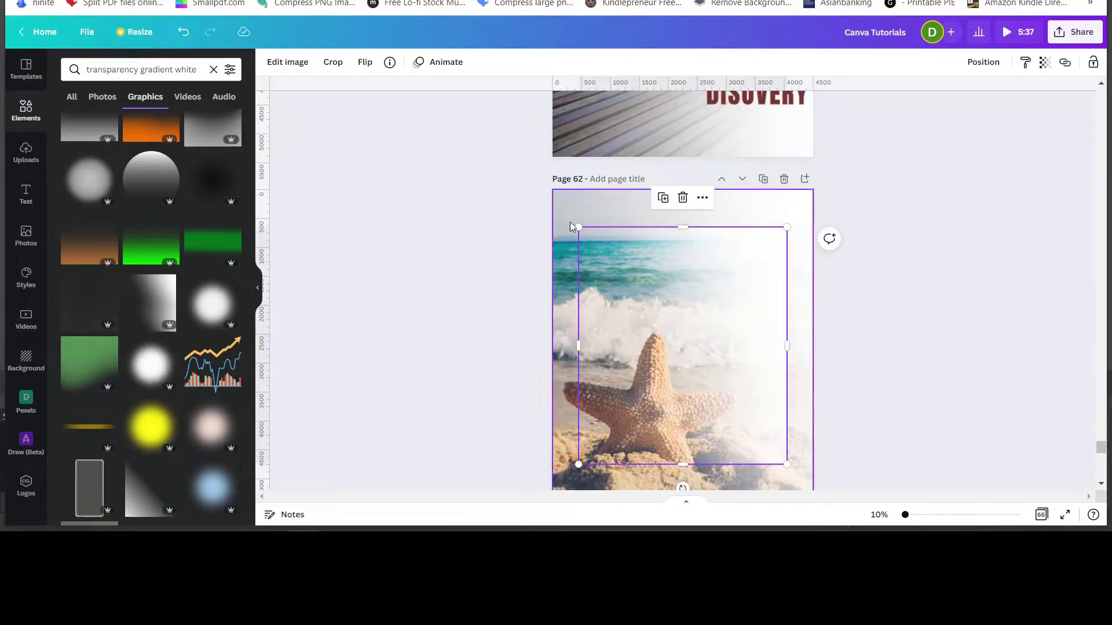
{"action": "left_click_drag", "start_coordinate": [579, 227], "coordinate": [536, 196]}
{"action": "scroll", "coordinate": [819, 367], "scroll_direction": "down", "scroll_amount": 5}
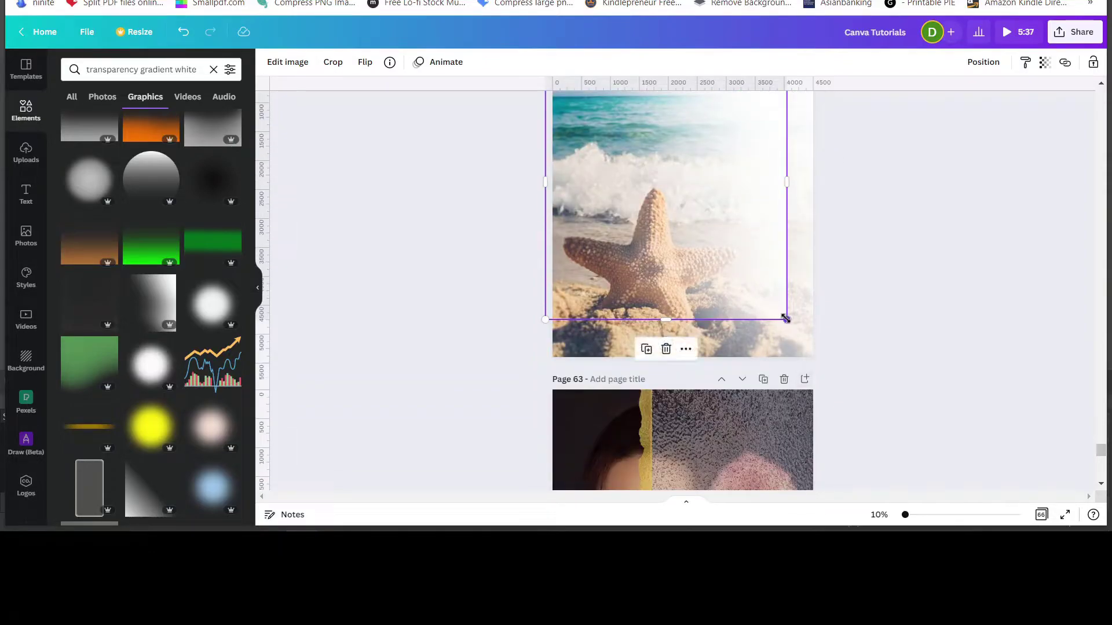
{"action": "left_click_drag", "start_coordinate": [784, 318], "coordinate": [815, 361]}
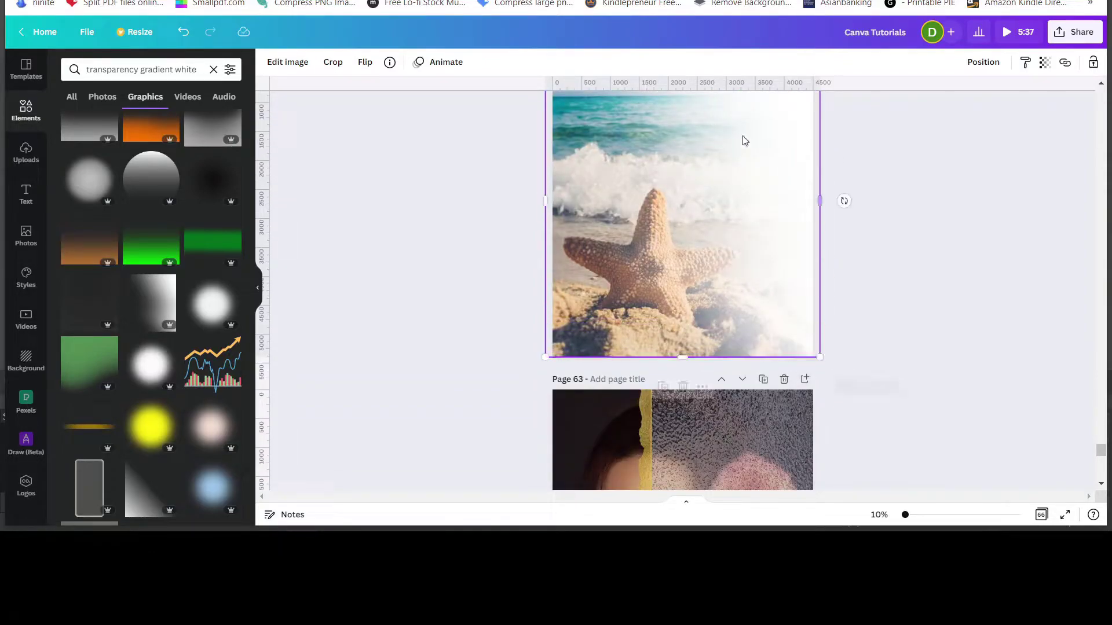
{"action": "left_click", "coordinate": [897, 268]}
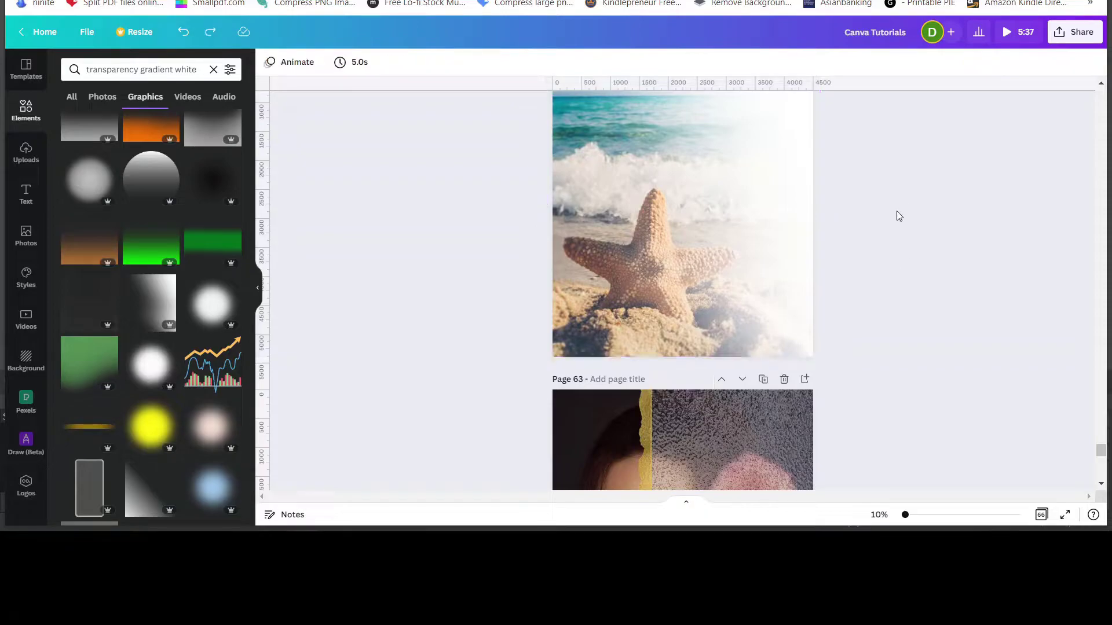
Shift the gradient left and widen it flush to the right edge, at 4,995 × 5,400.
{"action": "scroll", "coordinate": [911, 230], "scroll_direction": "up", "scroll_amount": 2}
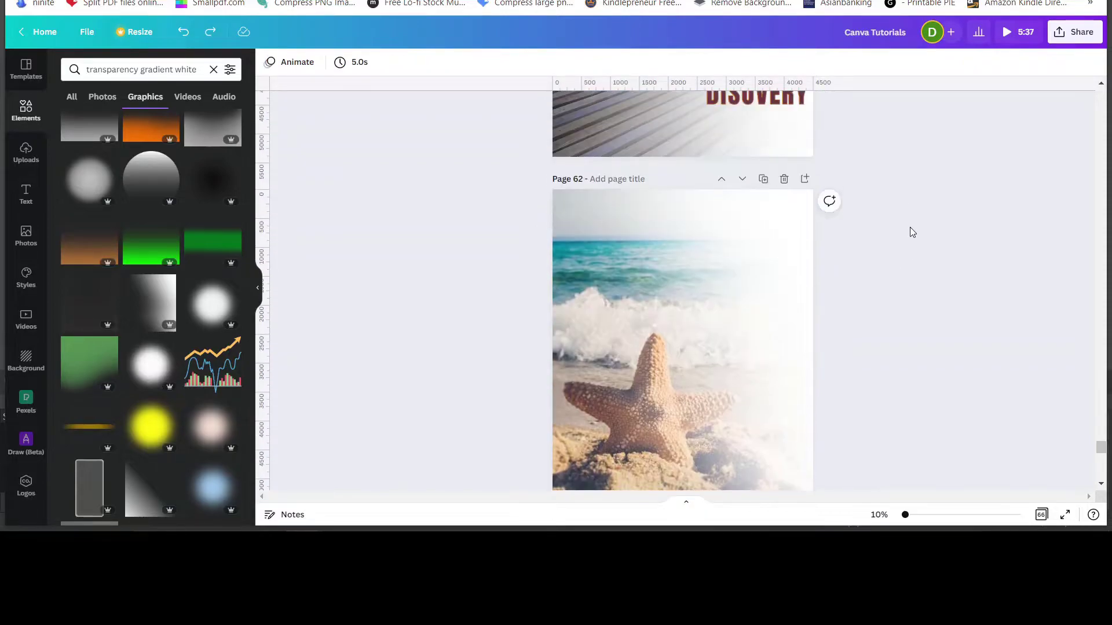
{"action": "scroll", "coordinate": [911, 231], "scroll_direction": "down", "scroll_amount": 2}
{"action": "scroll", "coordinate": [915, 230], "scroll_direction": "up", "scroll_amount": 1}
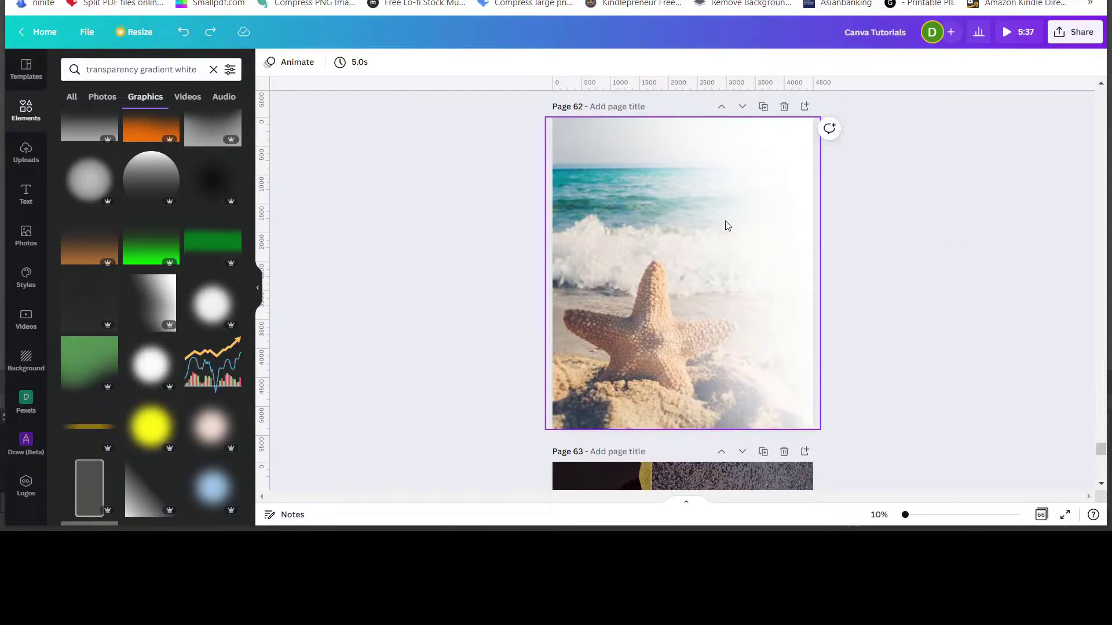
{"action": "left_click_drag", "start_coordinate": [732, 220], "coordinate": [718, 220]}
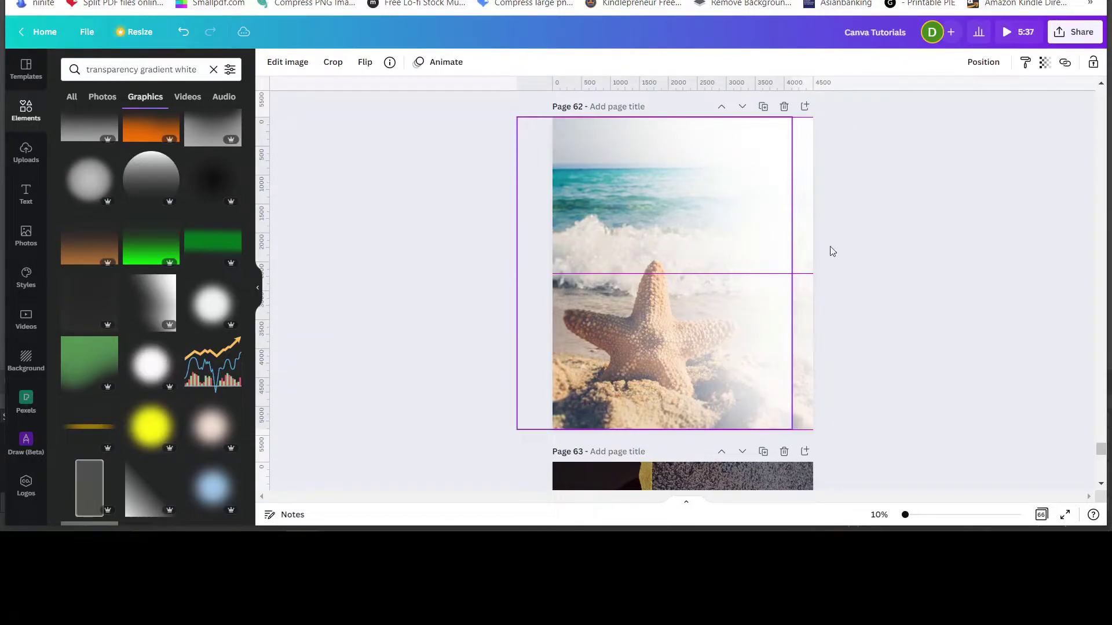
{"action": "left_click_drag", "start_coordinate": [804, 273], "coordinate": [814, 276]}
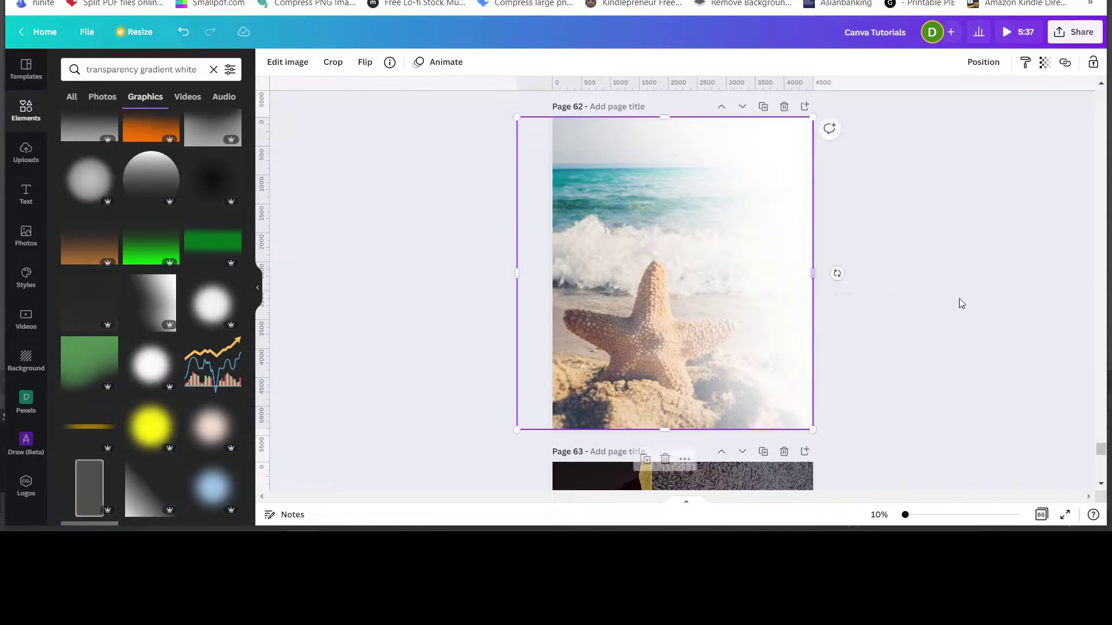
{"action": "left_click", "coordinate": [909, 276]}
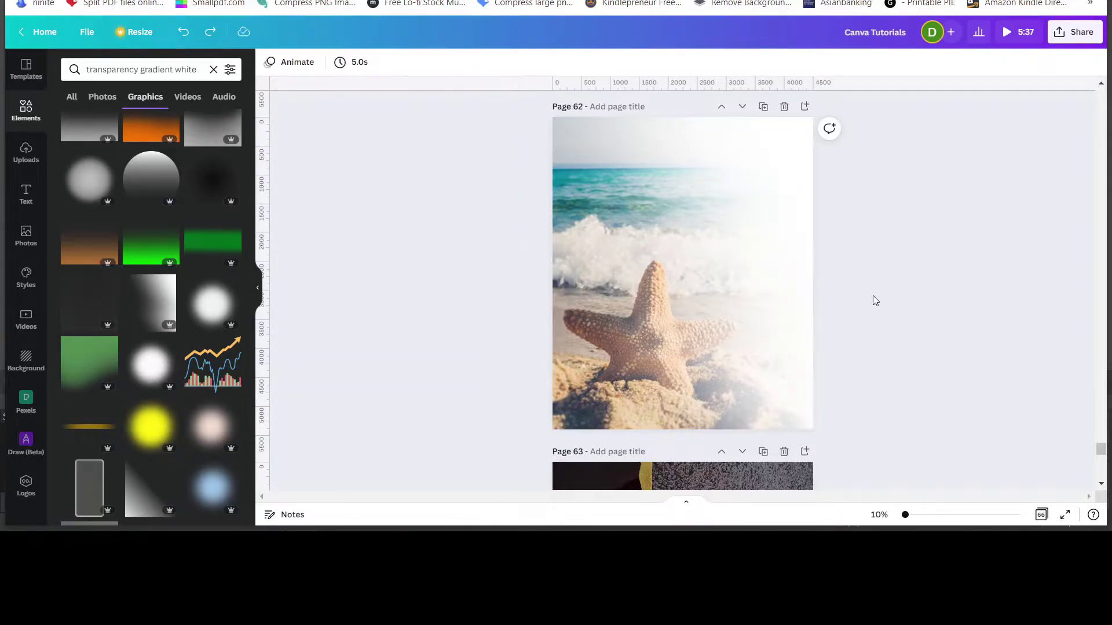
Add a heading text box to page 62.
{"action": "left_click", "coordinate": [21, 202]}
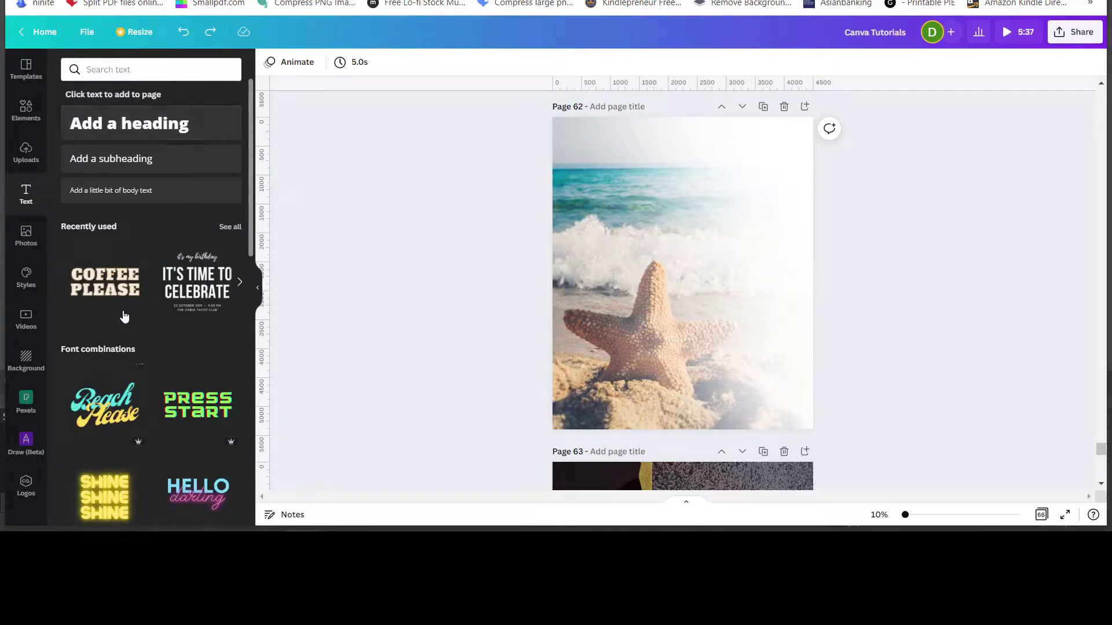
{"action": "scroll", "coordinate": [149, 345], "scroll_direction": "down", "scroll_amount": 3}
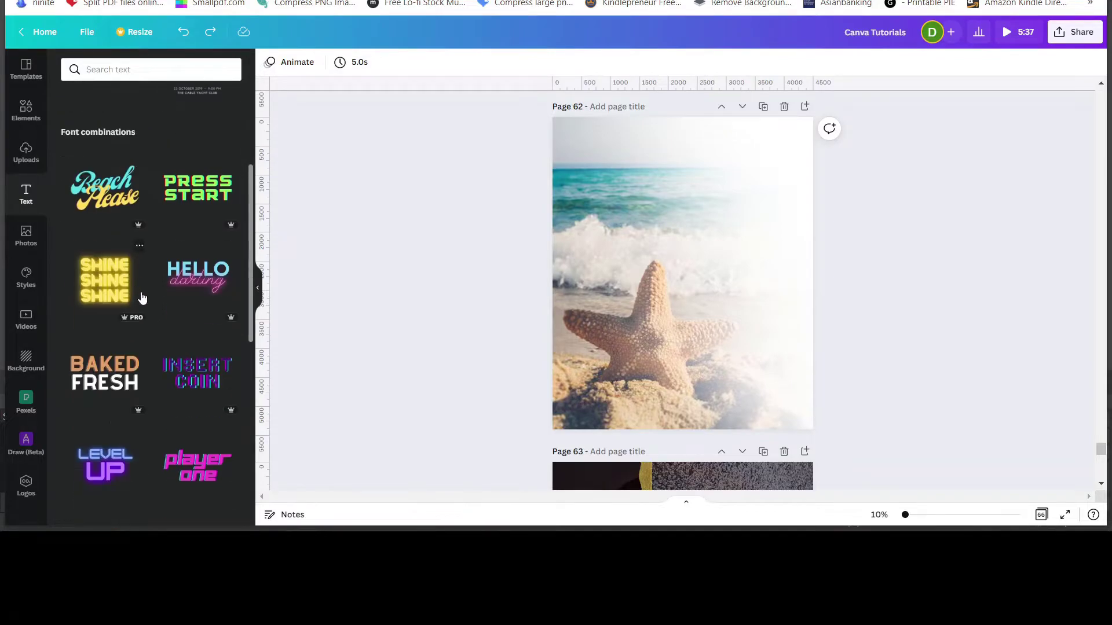
{"action": "scroll", "coordinate": [156, 344], "scroll_direction": "up", "scroll_amount": 3}
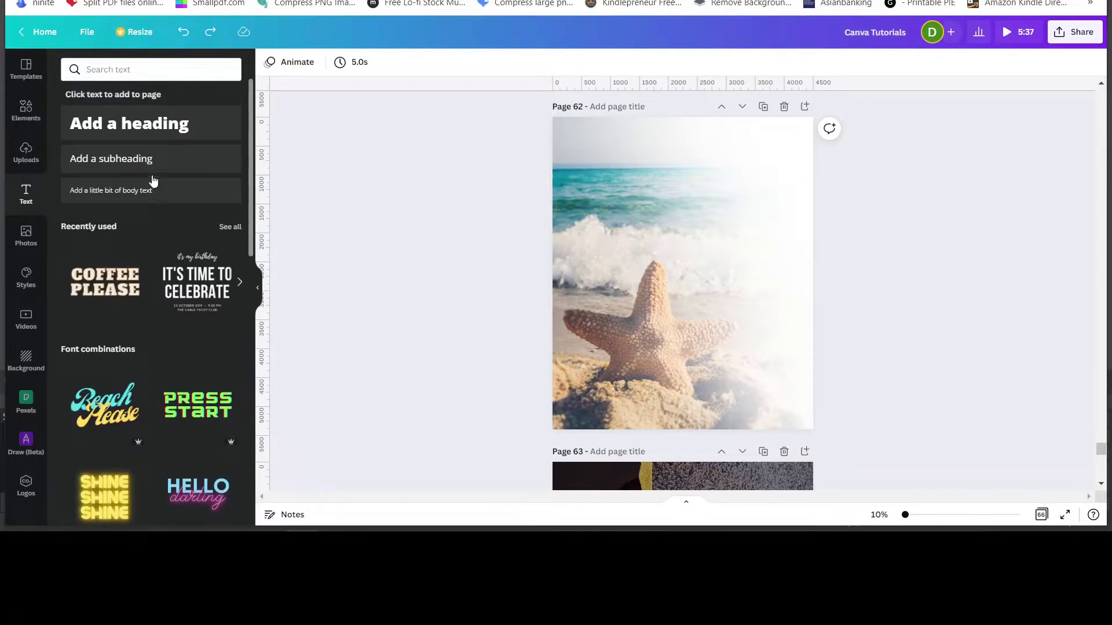
{"action": "left_click", "coordinate": [139, 134]}
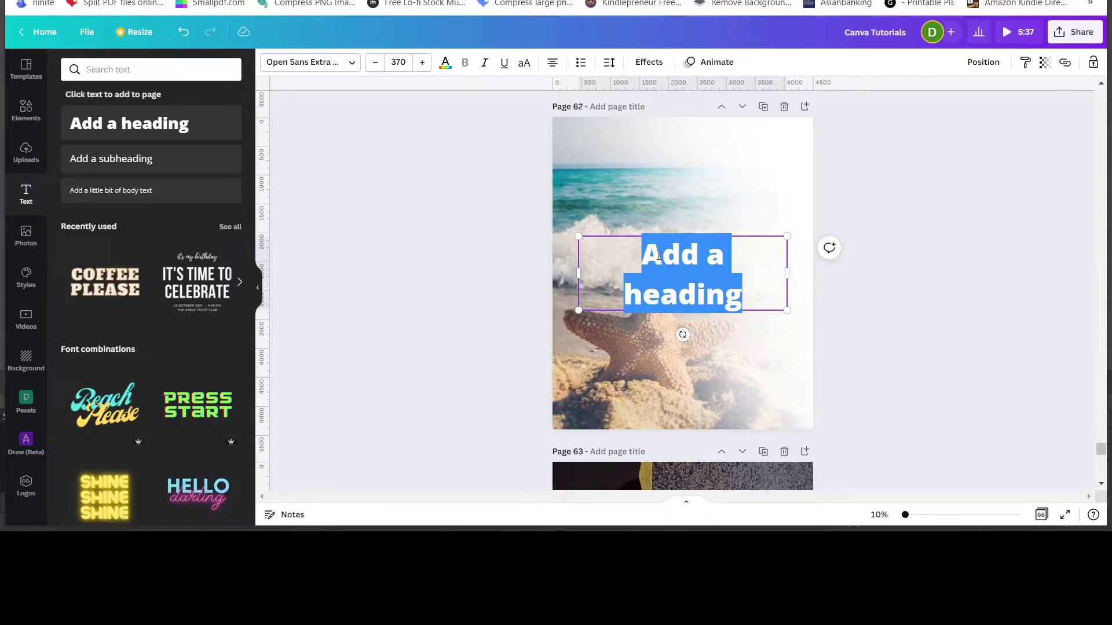
Type the heading 'The stars are / beckoning / you' on three lines.
{"action": "type", "text": "The s"}
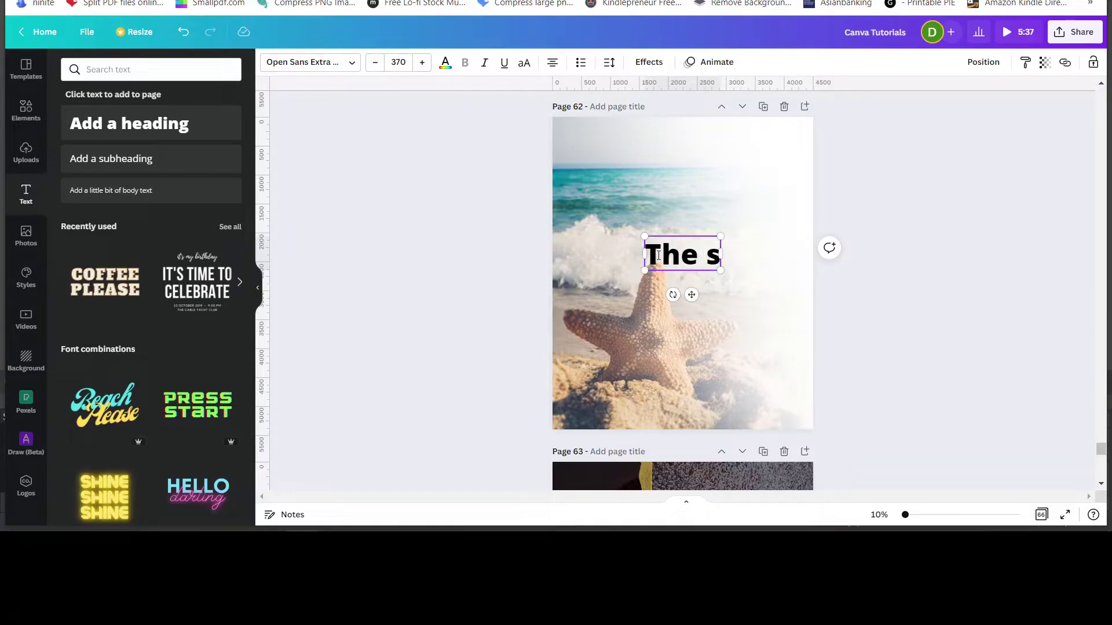
{"action": "type", "text": "tar"}
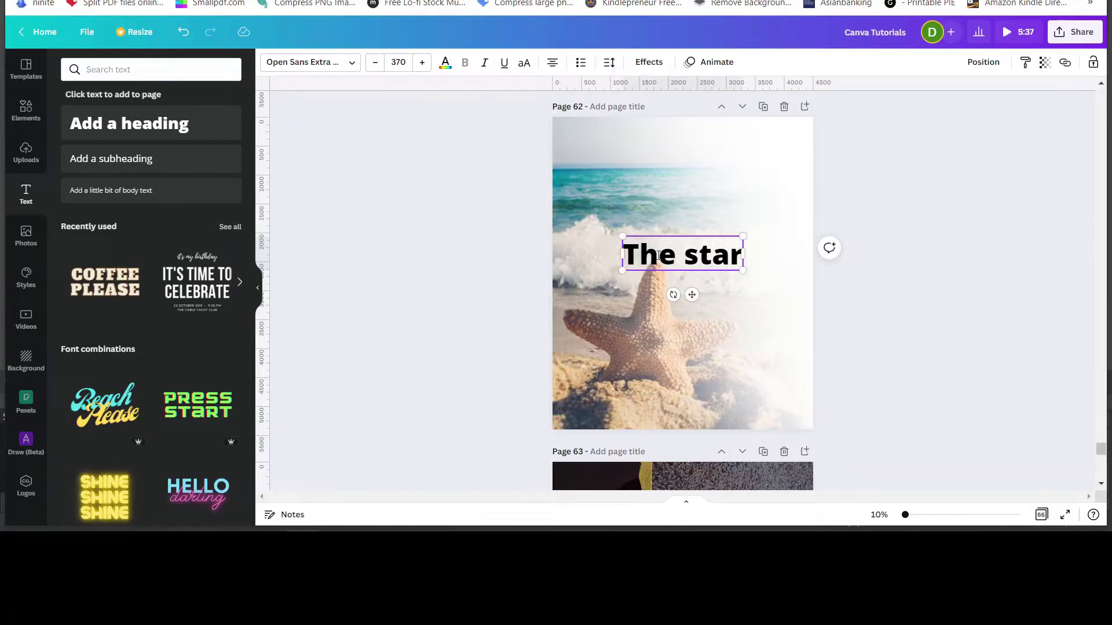
{"action": "key", "text": "BackSpace"}
{"action": "key", "text": "BackSpace"}
{"action": "key", "text": "BackSpace"}
{"action": "key", "text": "BackSpace"}
{"action": "key", "text": "BackSpace"}
{"action": "key", "text": "Return"}
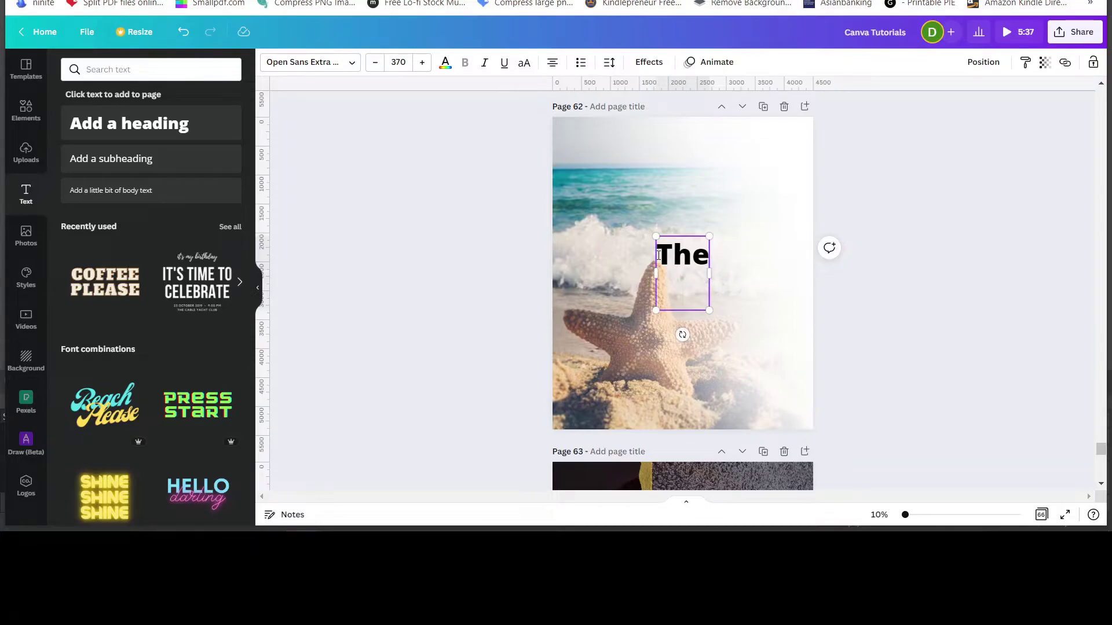
{"action": "key", "text": "BackSpace"}
{"action": "type", "text": "start"}
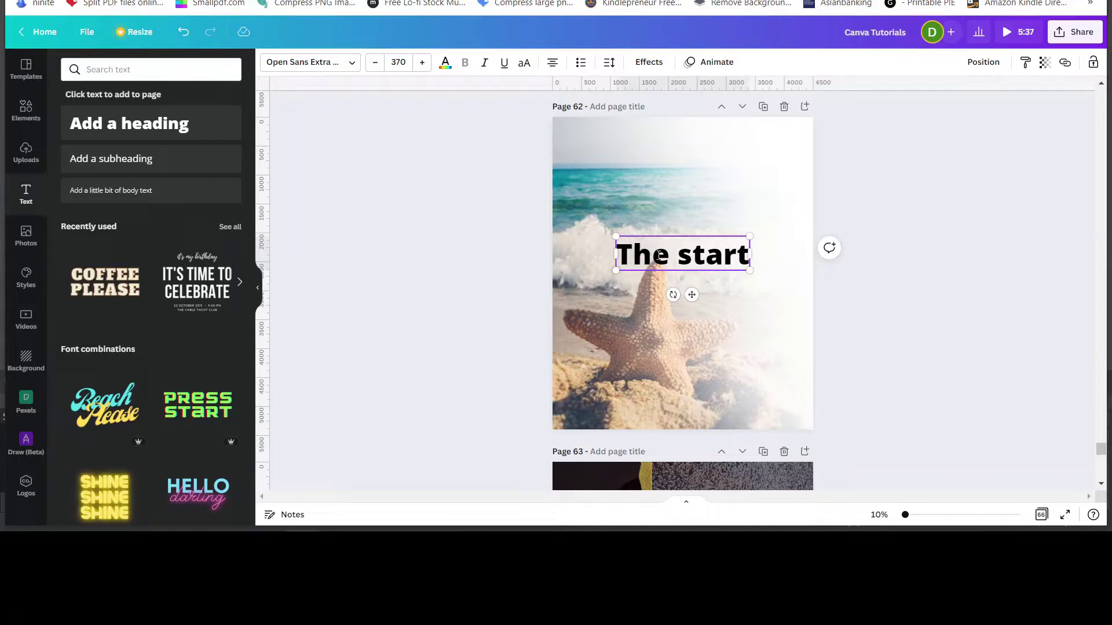
{"action": "key", "text": "BackSpace"}
{"action": "type", "text": "s"}
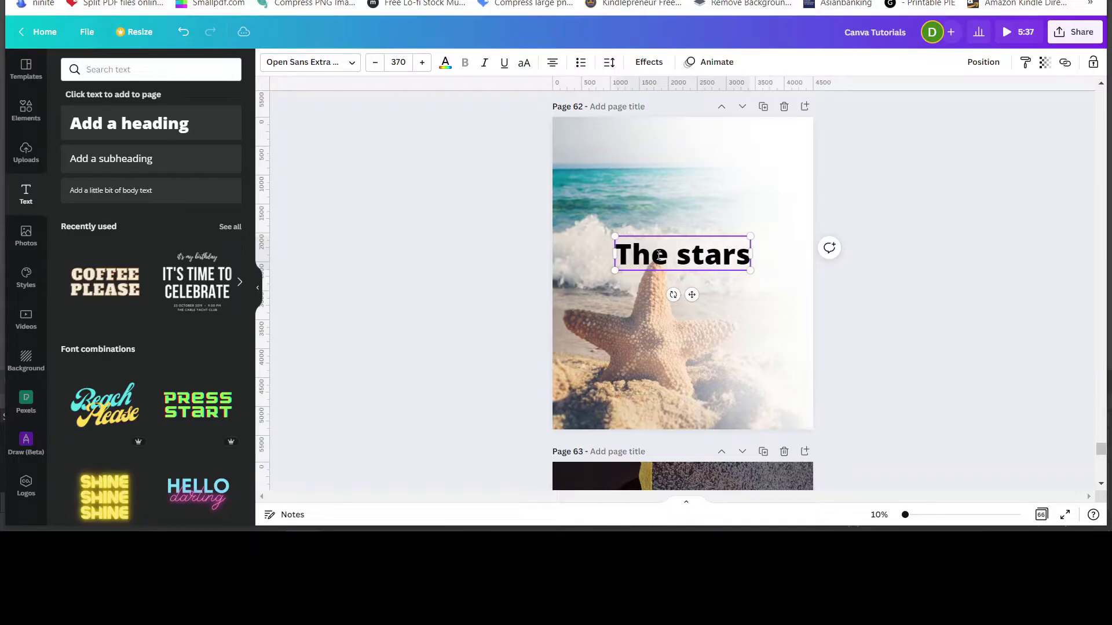
{"action": "type", "text": " are"}
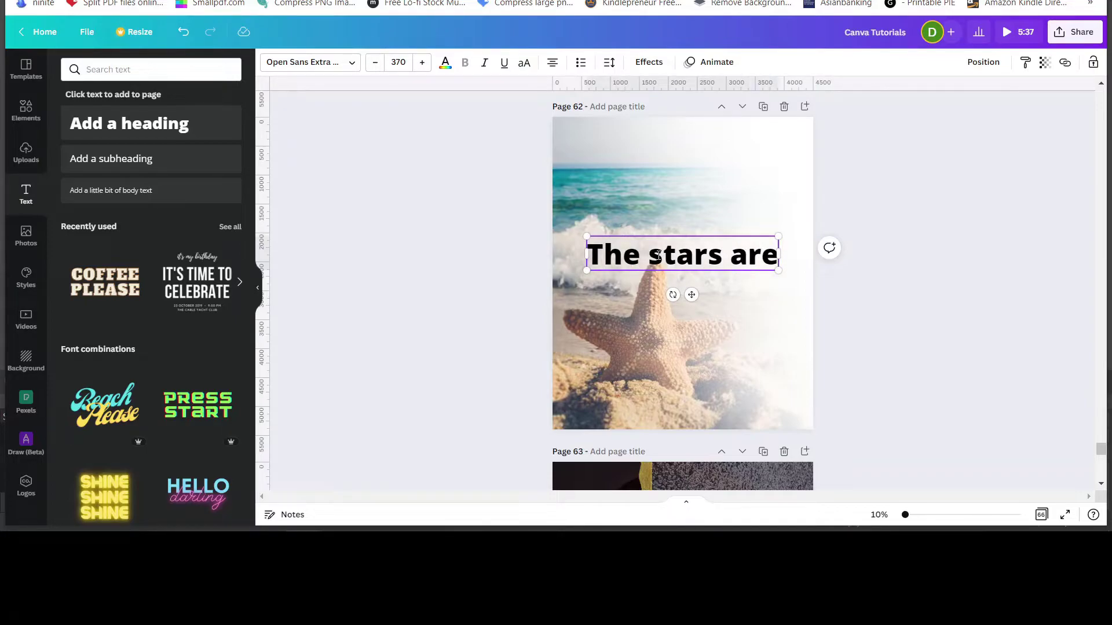
{"action": "key", "text": "Return"}
{"action": "type", "text": "beck"}
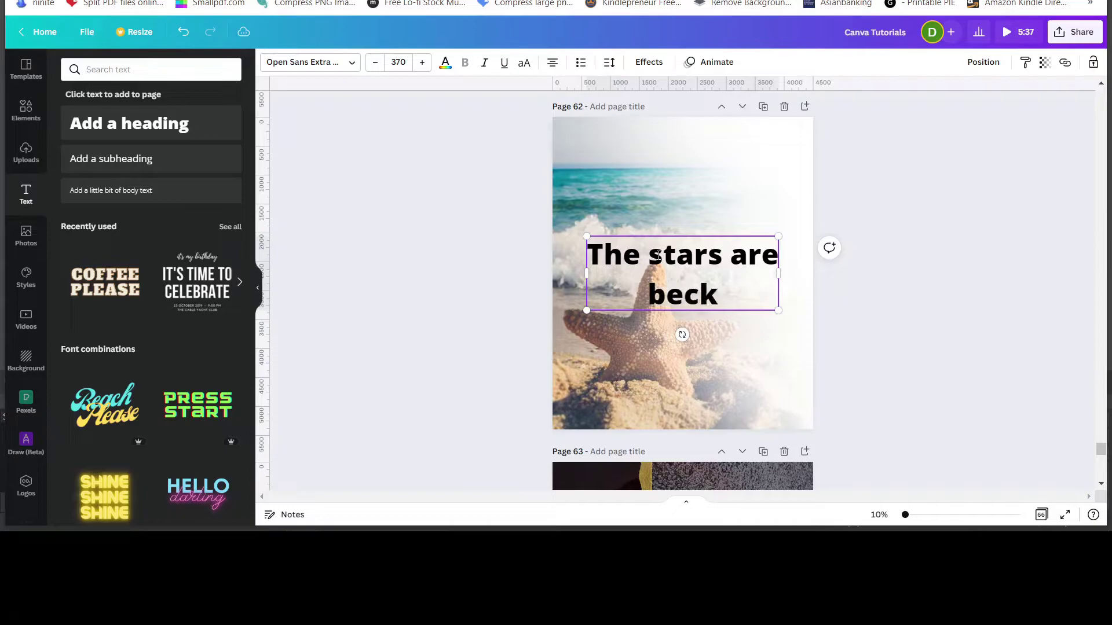
{"action": "type", "text": "oning"}
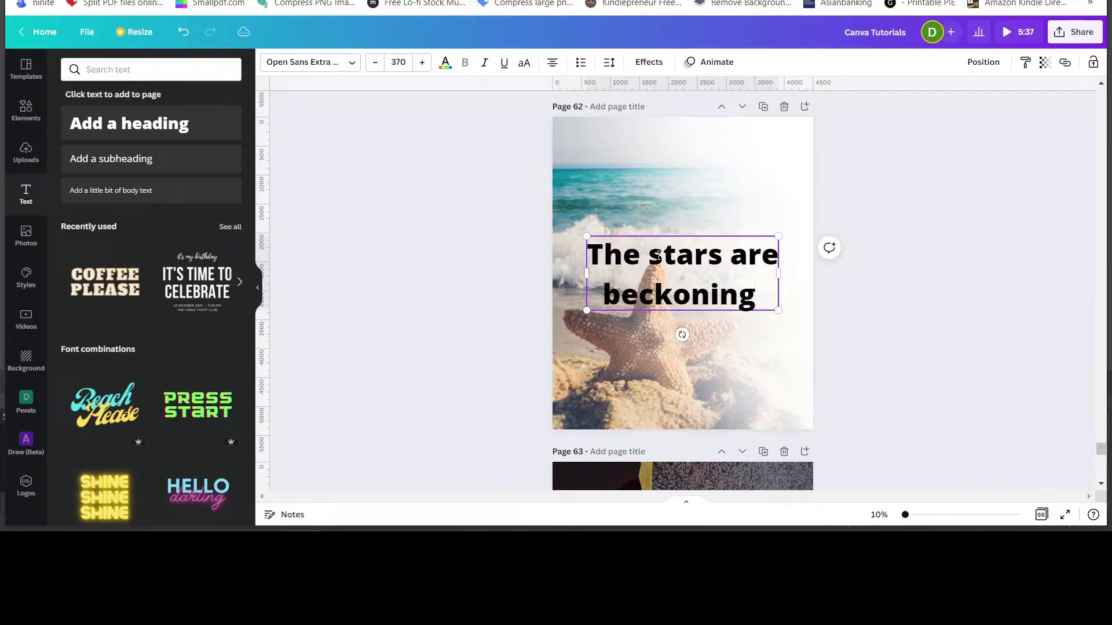
{"action": "key", "text": "Return"}
{"action": "type", "text": "you"}
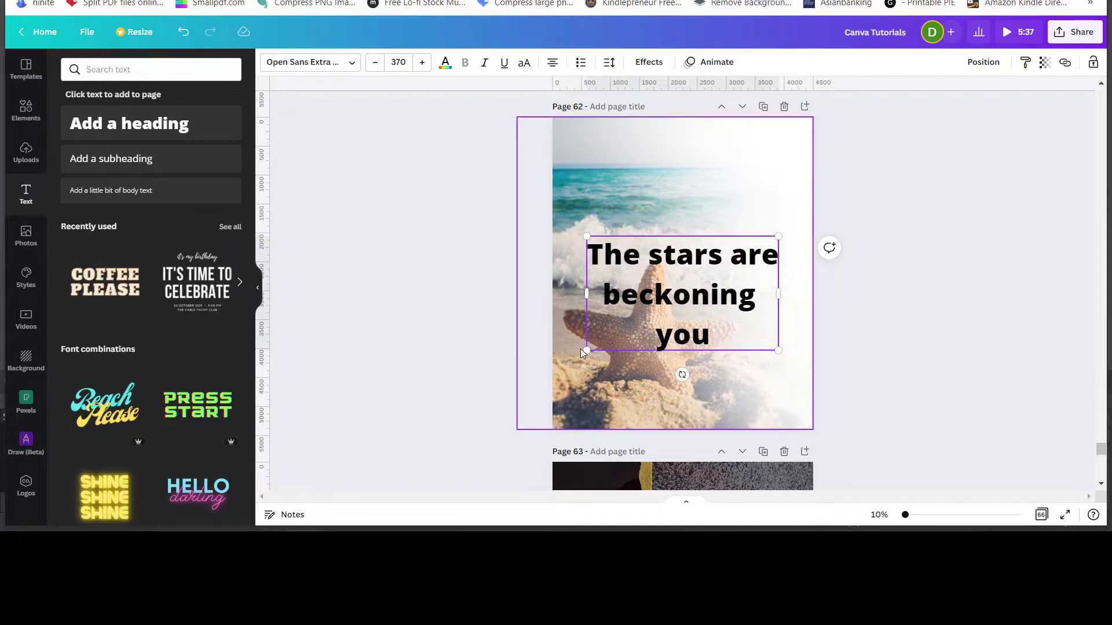
Resize the heading text box until the text is size 363.
{"action": "left_click_drag", "start_coordinate": [588, 349], "coordinate": [742, 300]}
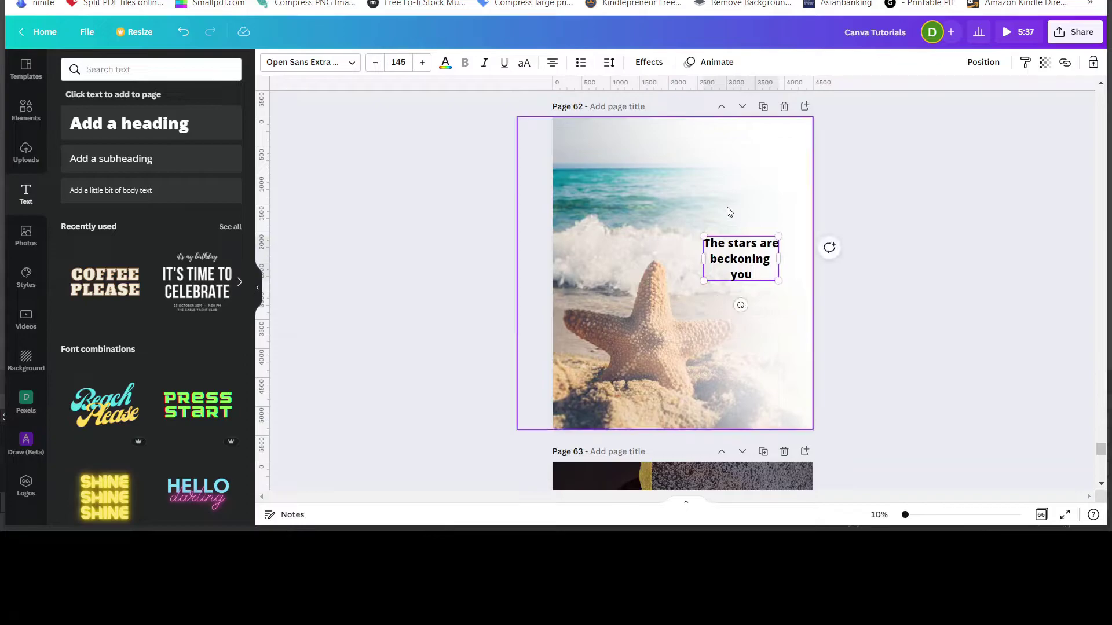
{"action": "left_click_drag", "start_coordinate": [780, 235], "coordinate": [808, 218]}
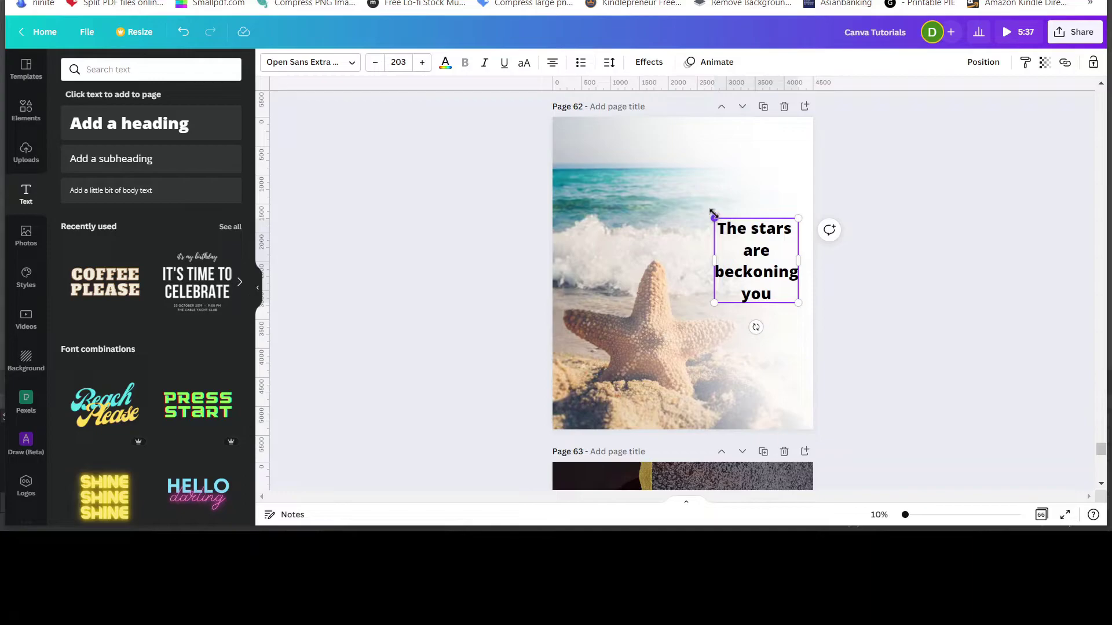
{"action": "left_click_drag", "start_coordinate": [714, 213], "coordinate": [685, 157]}
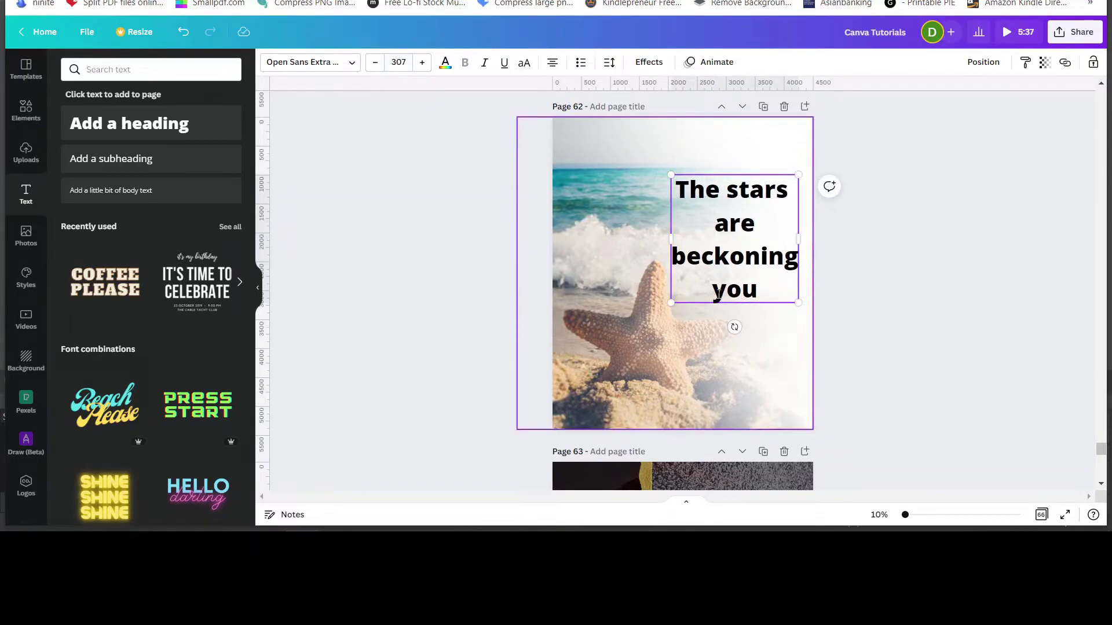
{"action": "left_click_drag", "start_coordinate": [800, 332], "coordinate": [822, 354]}
Replace 'beckoning' with 'calling' and move the heading to the photo's upper right.
{"action": "double_click", "coordinate": [766, 274]}
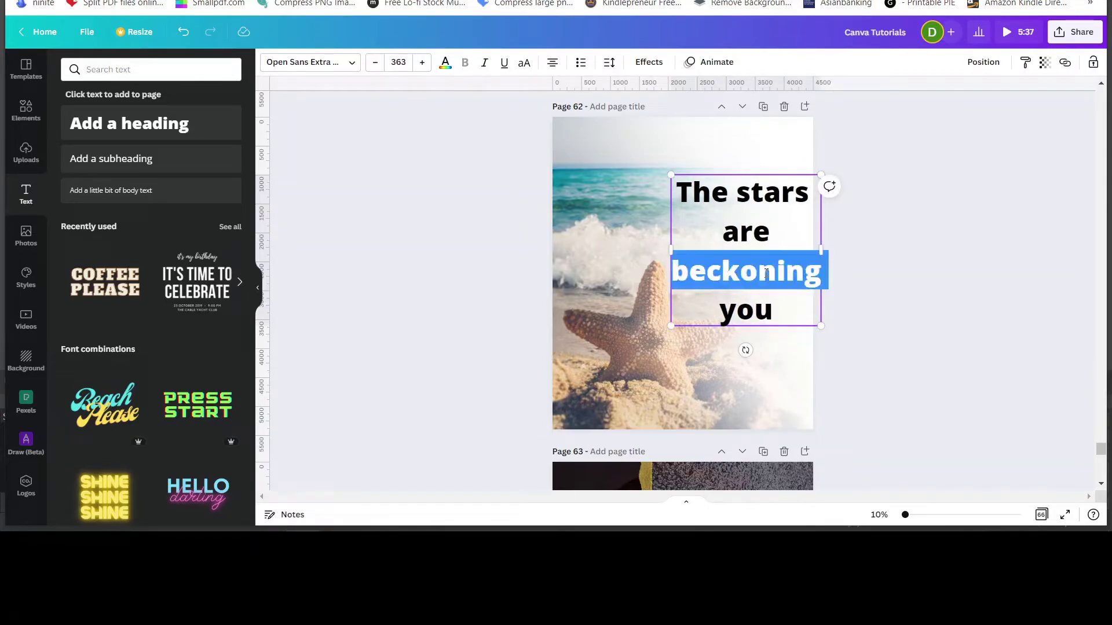
{"action": "type", "text": "calling"}
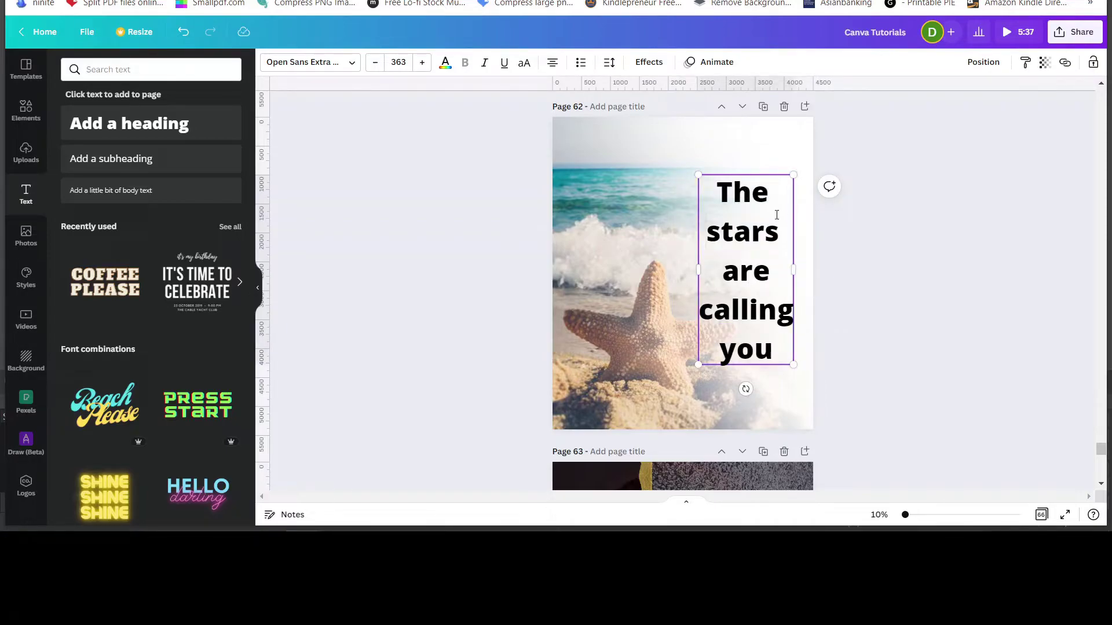
{"action": "left_click_drag", "start_coordinate": [755, 171], "coordinate": [764, 140]}
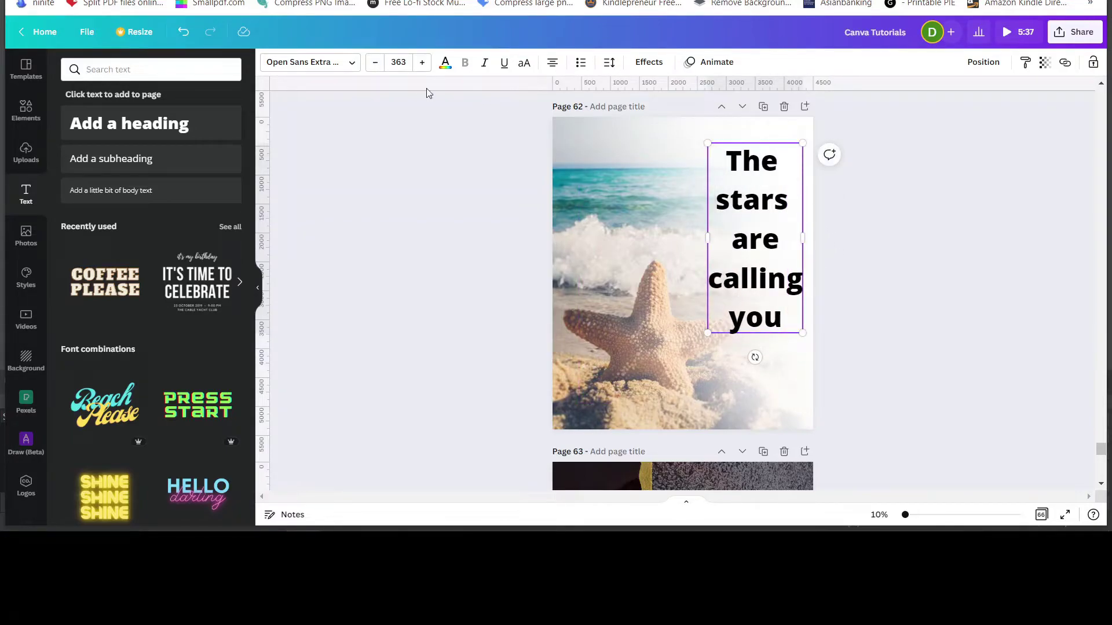
Set the whole 'The stars are calling you' heading in the Anton font.
{"action": "left_click", "coordinate": [351, 62]}
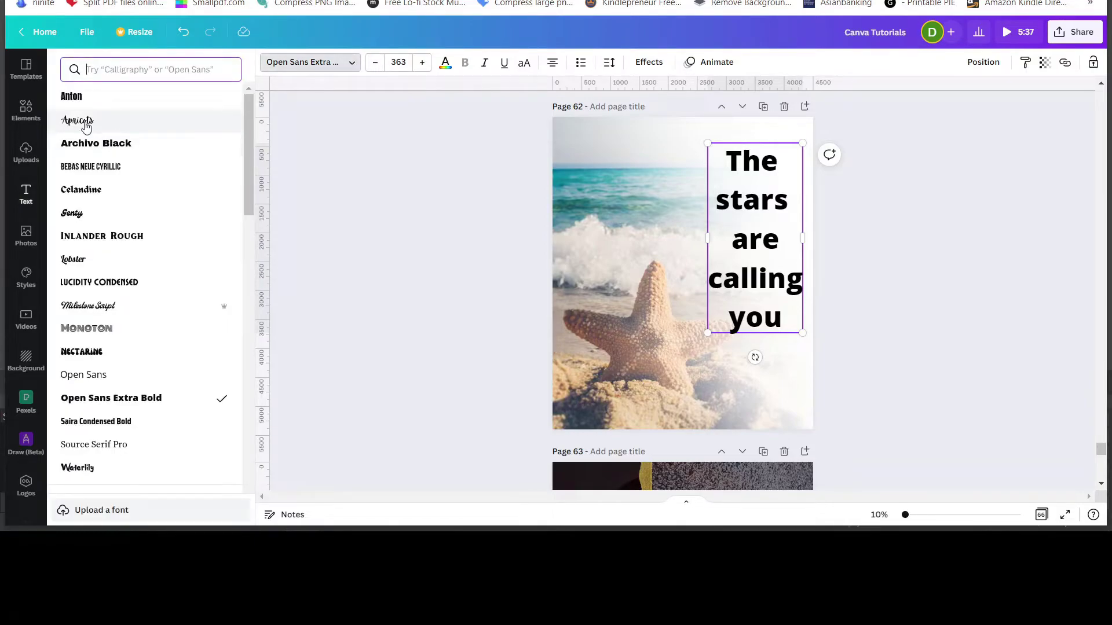
{"action": "left_click", "coordinate": [65, 97]}
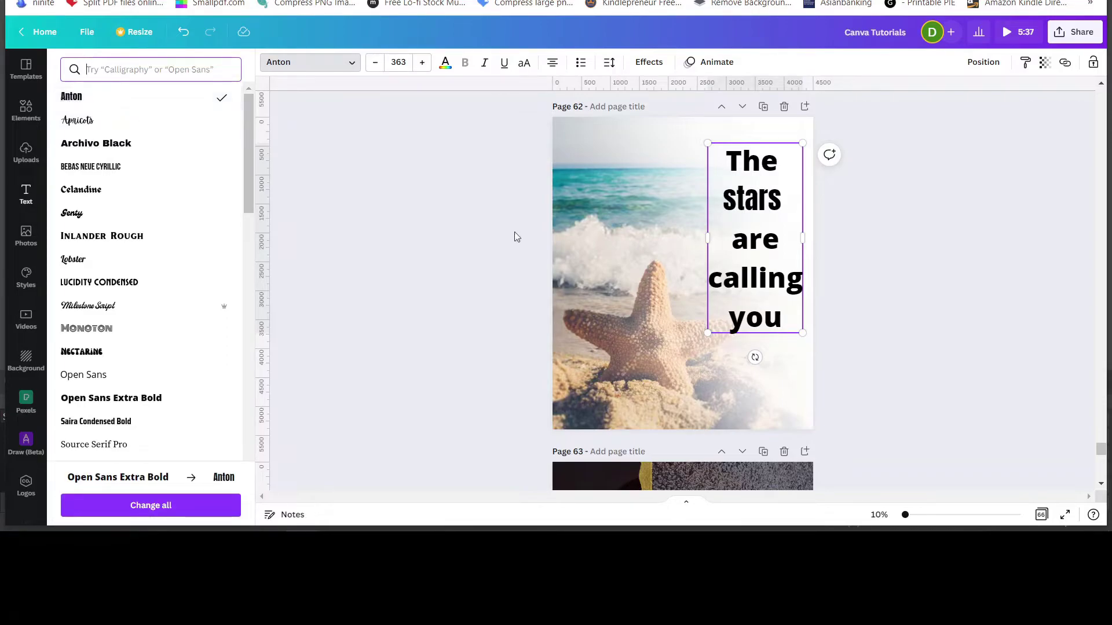
{"action": "left_click", "coordinate": [735, 198]}
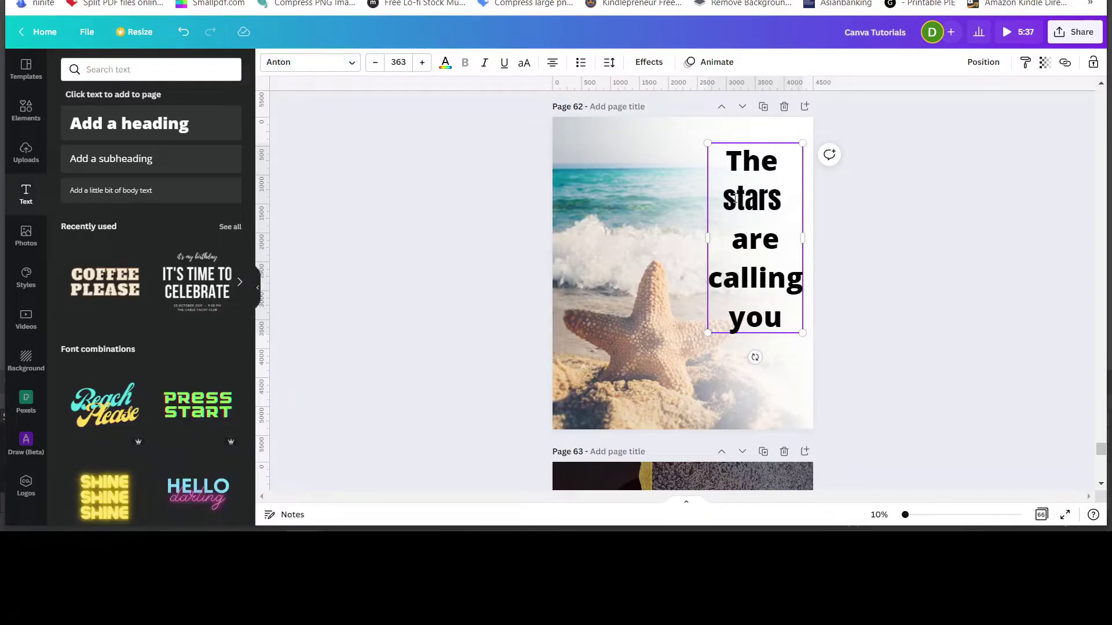
{"action": "left_click", "coordinate": [944, 252]}
{"action": "left_click", "coordinate": [760, 192]}
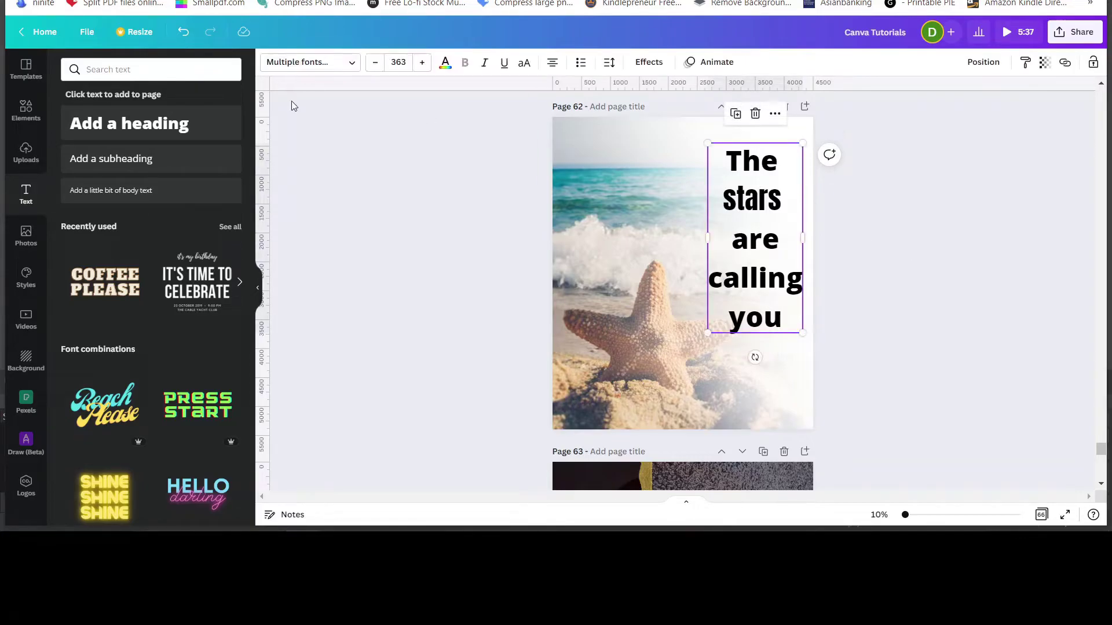
{"action": "left_click", "coordinate": [296, 64]}
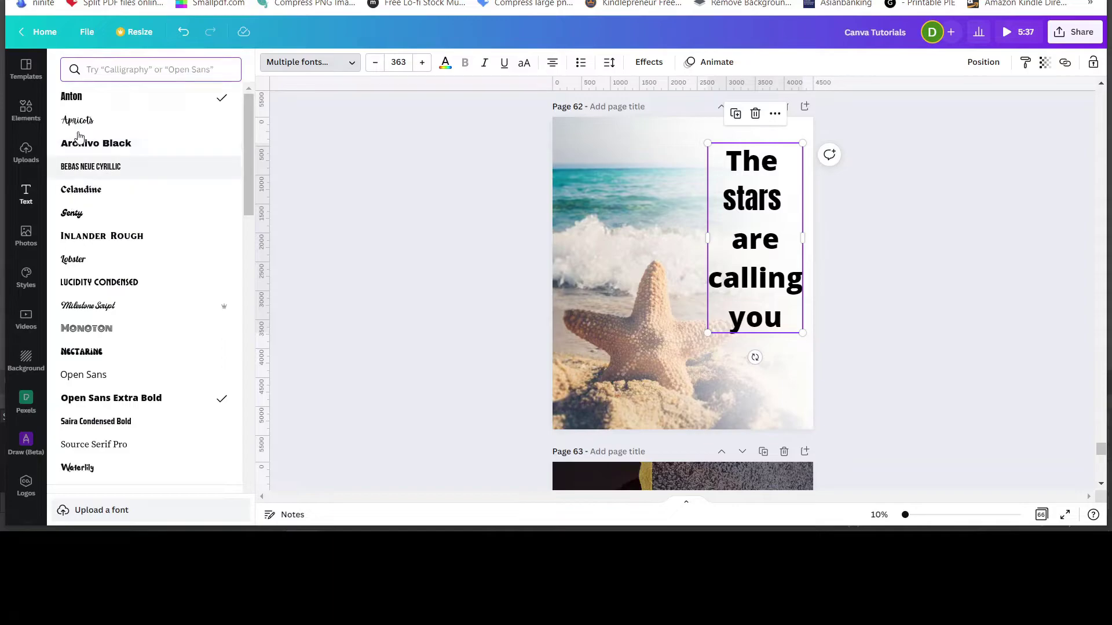
{"action": "left_click", "coordinate": [69, 96]}
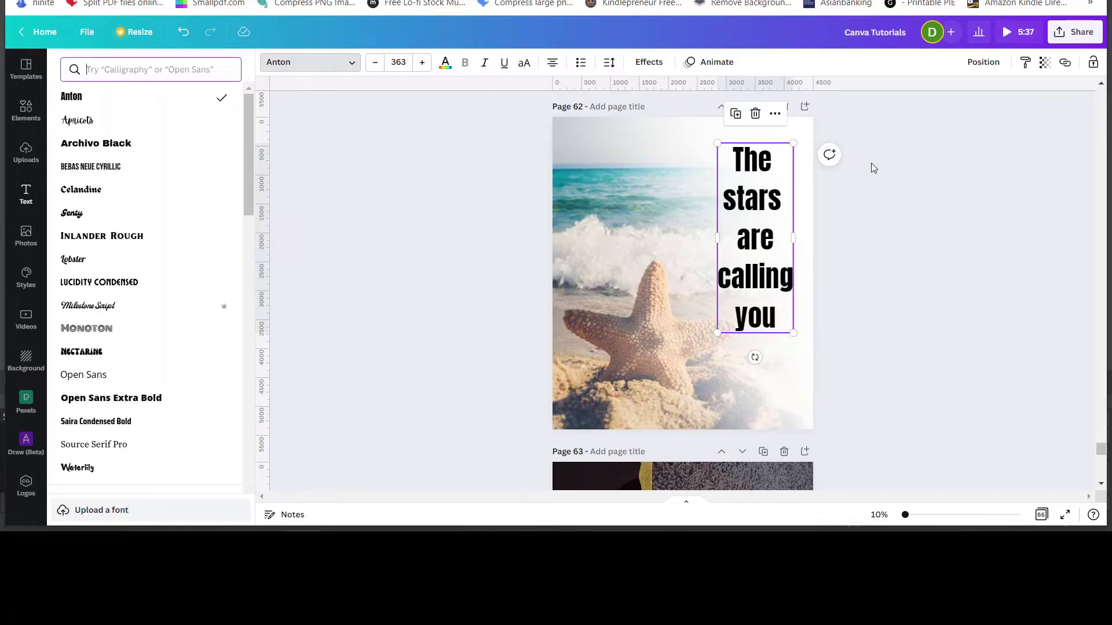
Give the heading letter spacing 113, middle anchor and line spacing 1.61, then nudge it lower.
{"action": "left_click", "coordinate": [607, 71]}
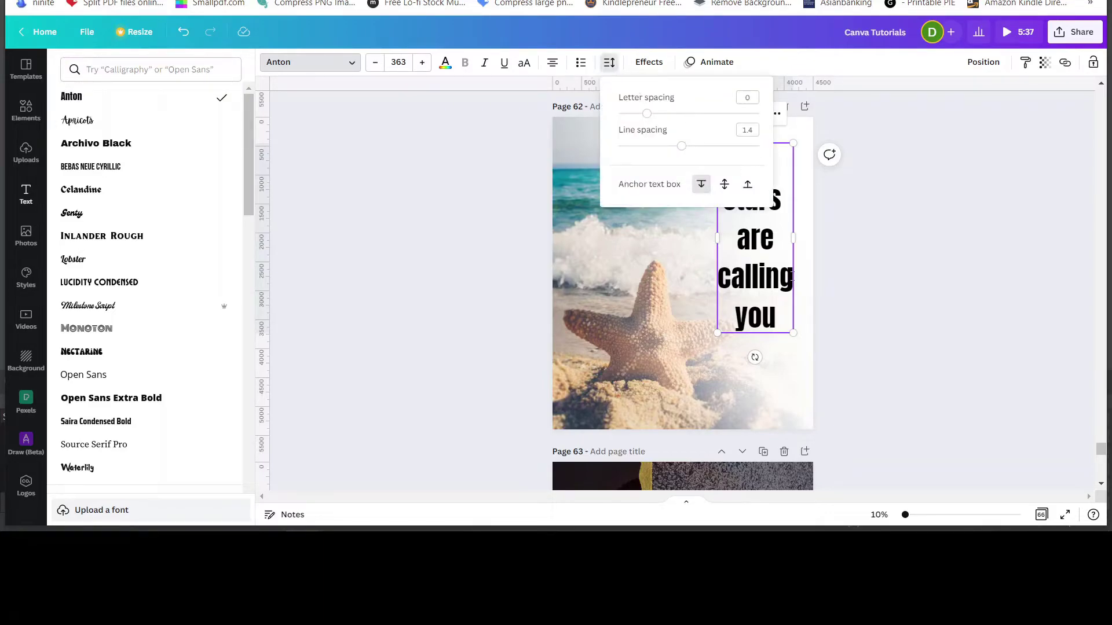
{"action": "scroll", "coordinate": [916, 290], "scroll_direction": "up", "scroll_amount": 2}
{"action": "scroll", "coordinate": [916, 290], "scroll_direction": "down", "scroll_amount": 1}
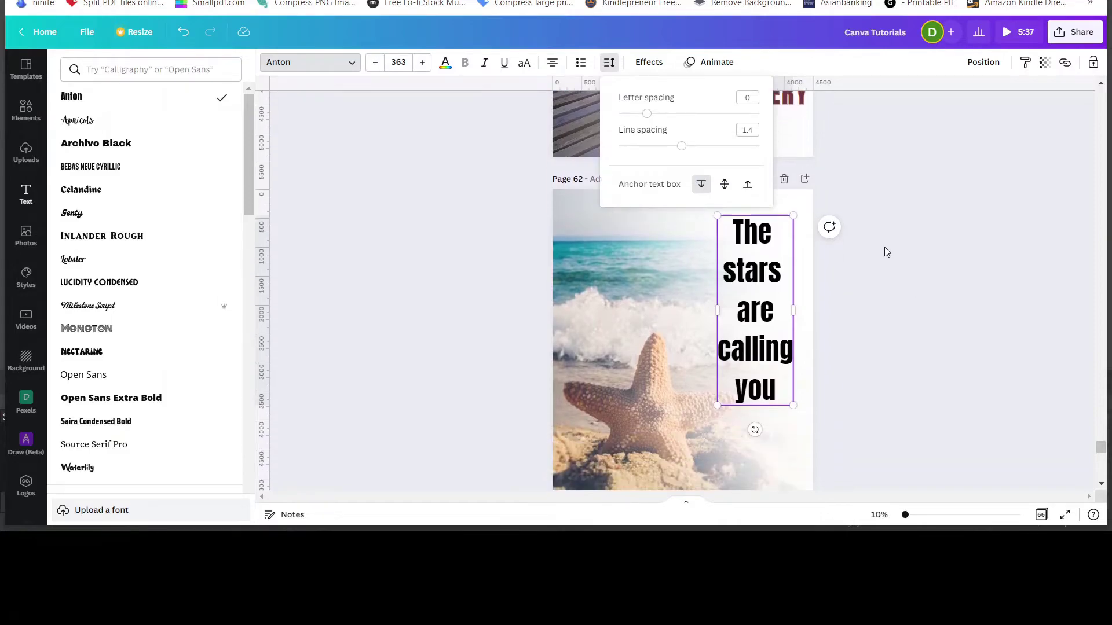
{"action": "left_click_drag", "start_coordinate": [646, 115], "coordinate": [663, 117]}
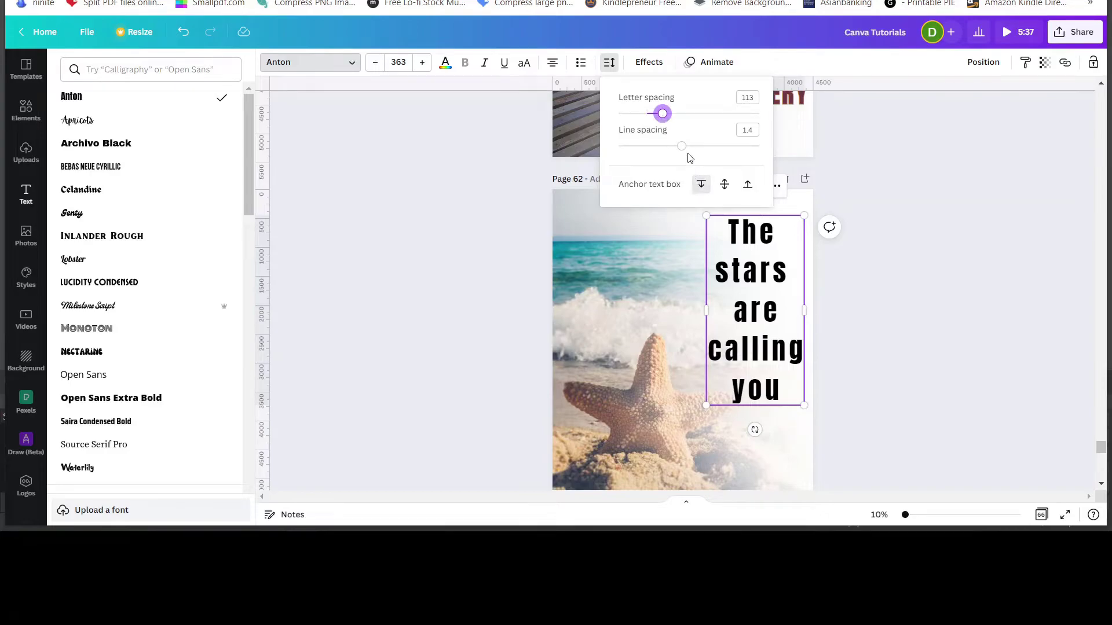
{"action": "left_click", "coordinate": [724, 185]}
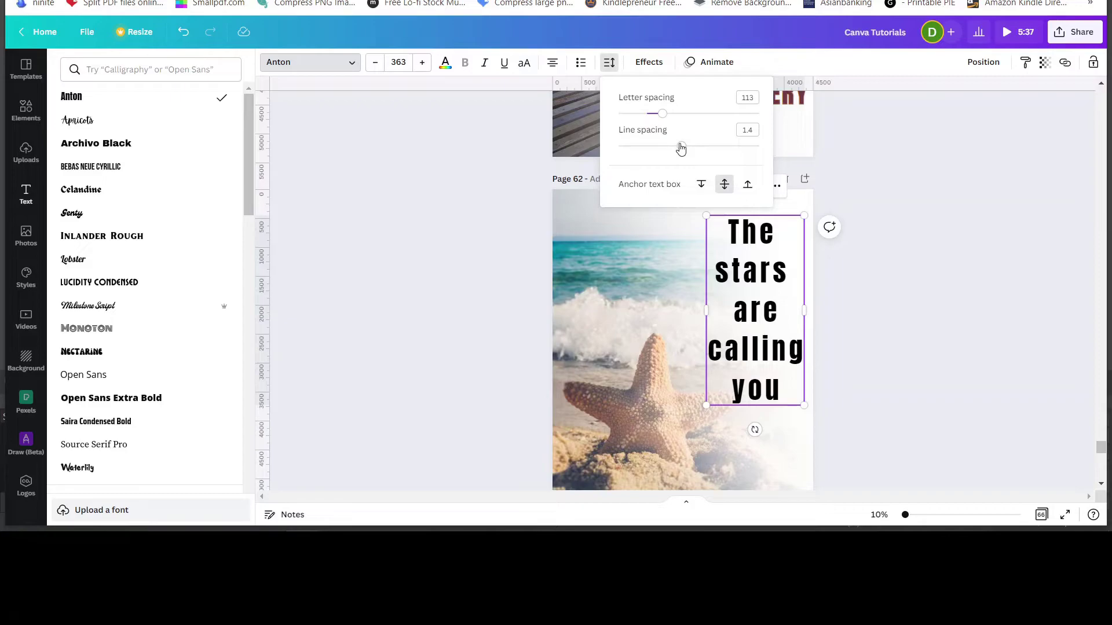
{"action": "left_click_drag", "start_coordinate": [681, 149], "coordinate": [697, 149]}
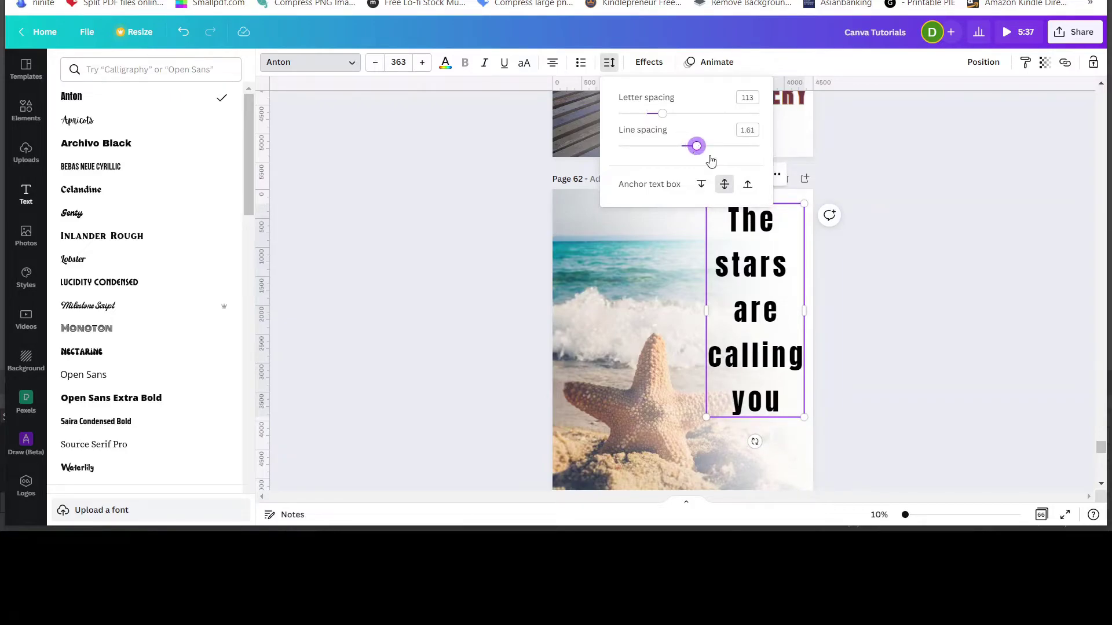
{"action": "left_click", "coordinate": [890, 285]}
{"action": "mouse_move", "coordinate": [753, 309]}
{"action": "left_mouse_down"}
{"action": "mouse_move", "coordinate": [750, 338]}
{"action": "mouse_move", "coordinate": [753, 326]}
{"action": "left_mouse_up"}
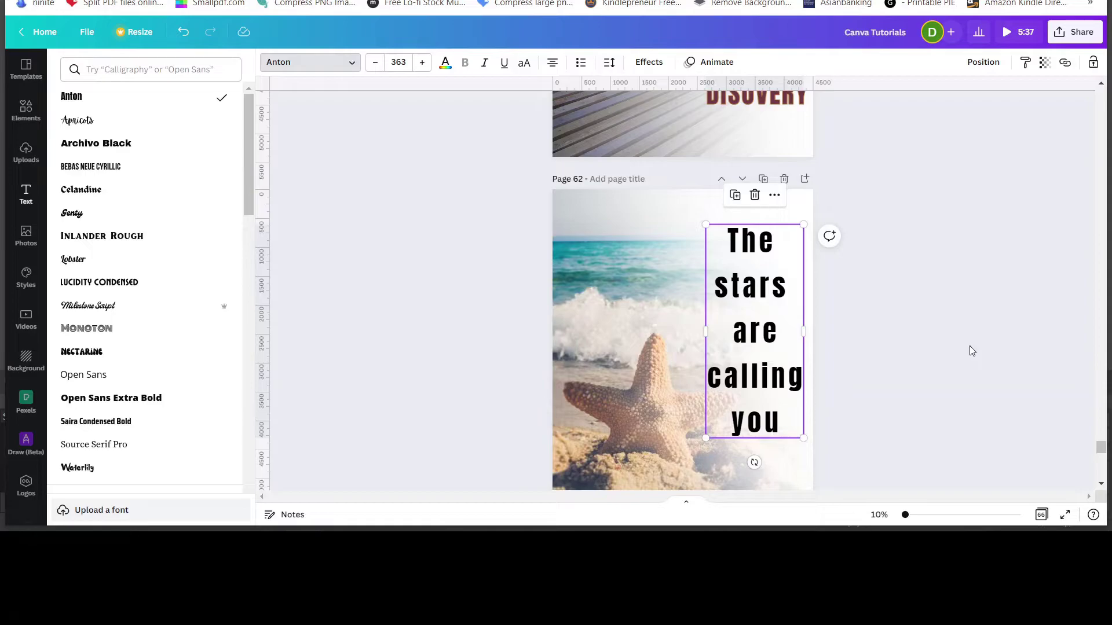
Colour the heading teal by sampling the sea in the photo with the eyedropper.
{"action": "left_click", "coordinate": [910, 318]}
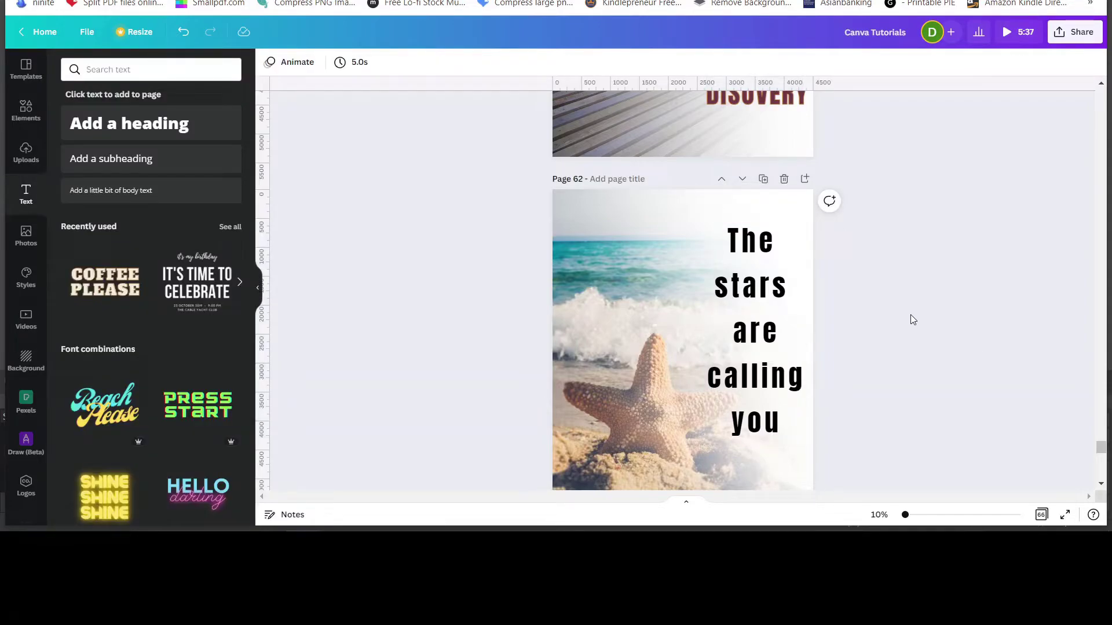
{"action": "scroll", "coordinate": [911, 318], "scroll_direction": "down", "scroll_amount": 1}
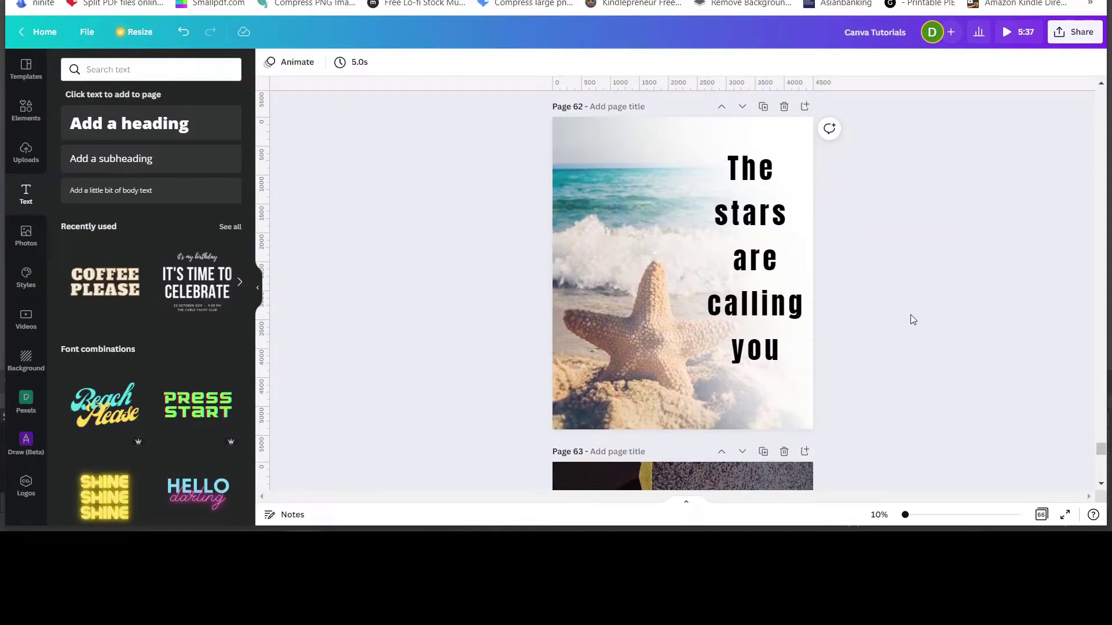
{"action": "left_click", "coordinate": [748, 180]}
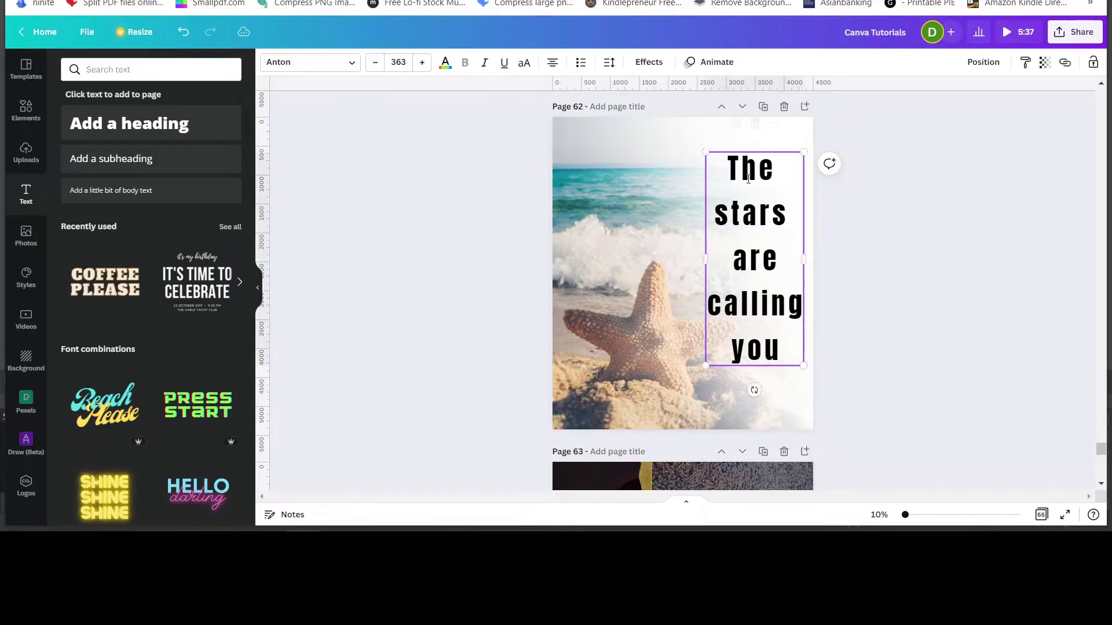
{"action": "left_click", "coordinate": [445, 64]}
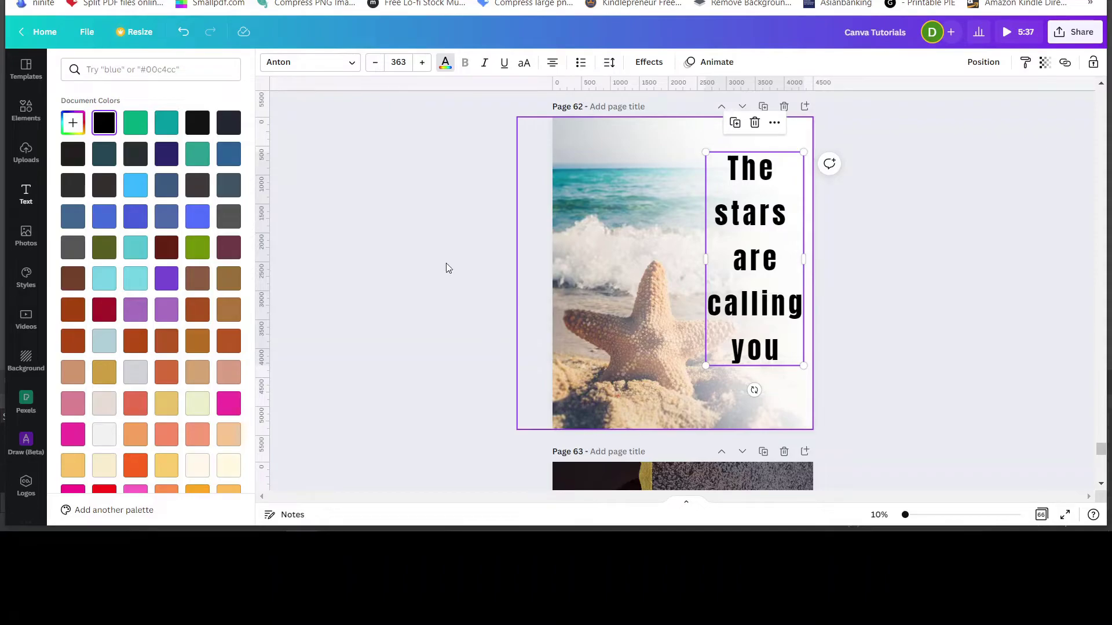
{"action": "left_click", "coordinate": [71, 123]}
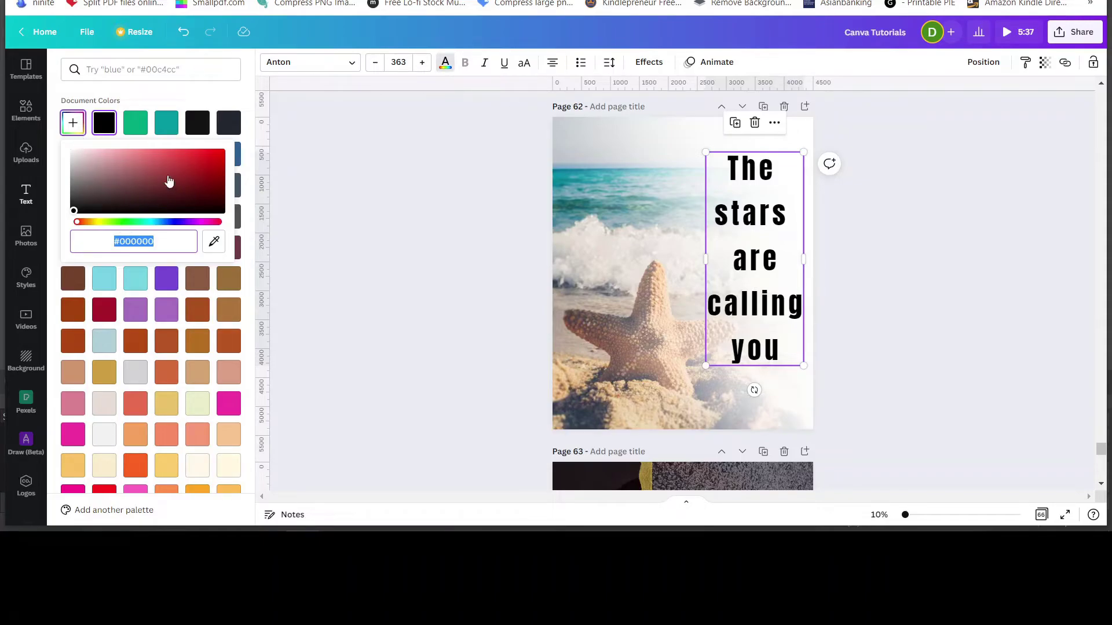
{"action": "left_click", "coordinate": [73, 125]}
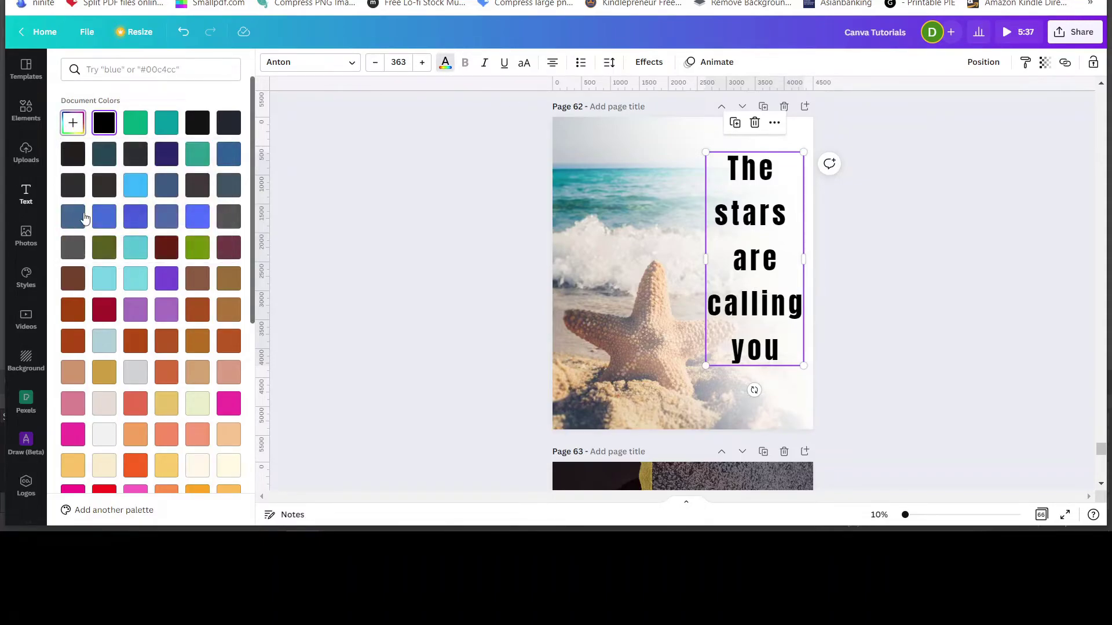
{"action": "left_click", "coordinate": [72, 125]}
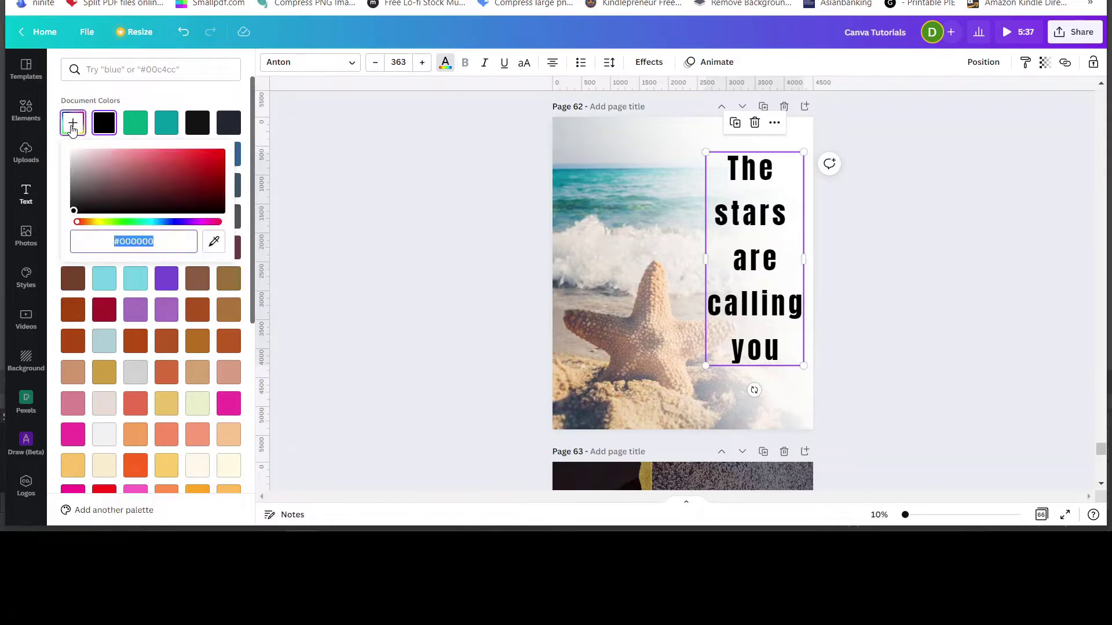
{"action": "left_click", "coordinate": [213, 246]}
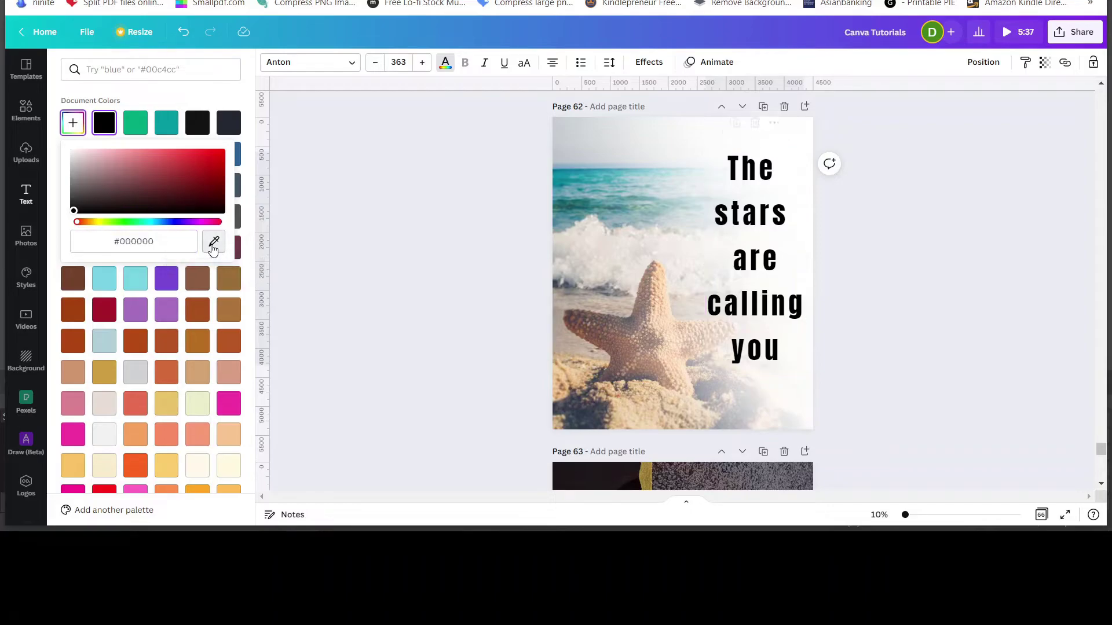
{"action": "left_click", "coordinate": [567, 179]}
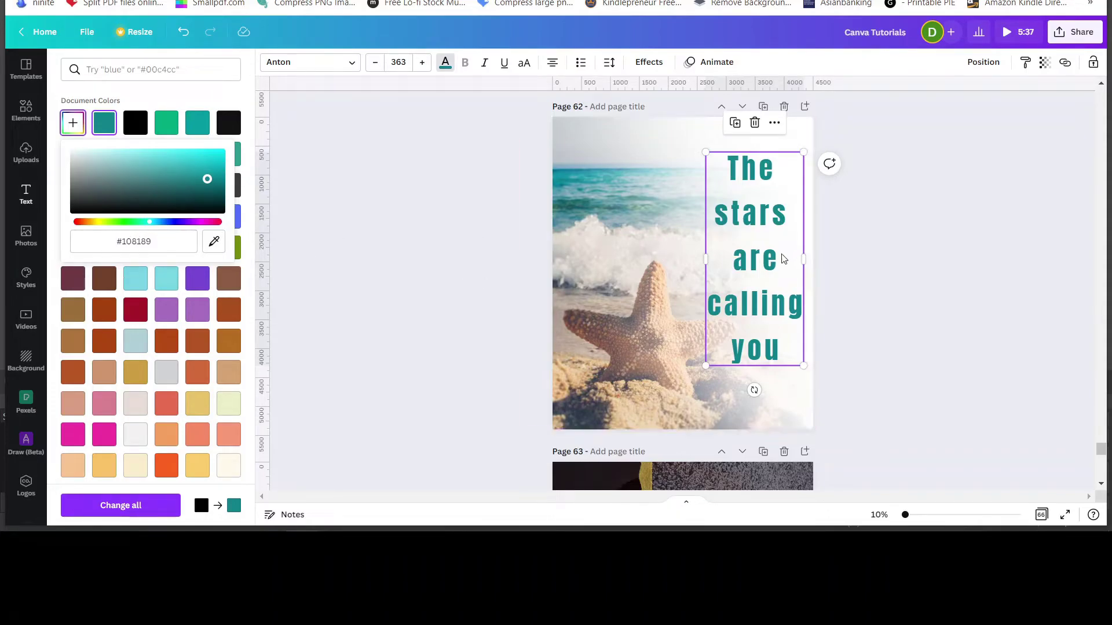
Copy the heading's colour code #108189.
{"action": "left_click", "coordinate": [133, 240]}
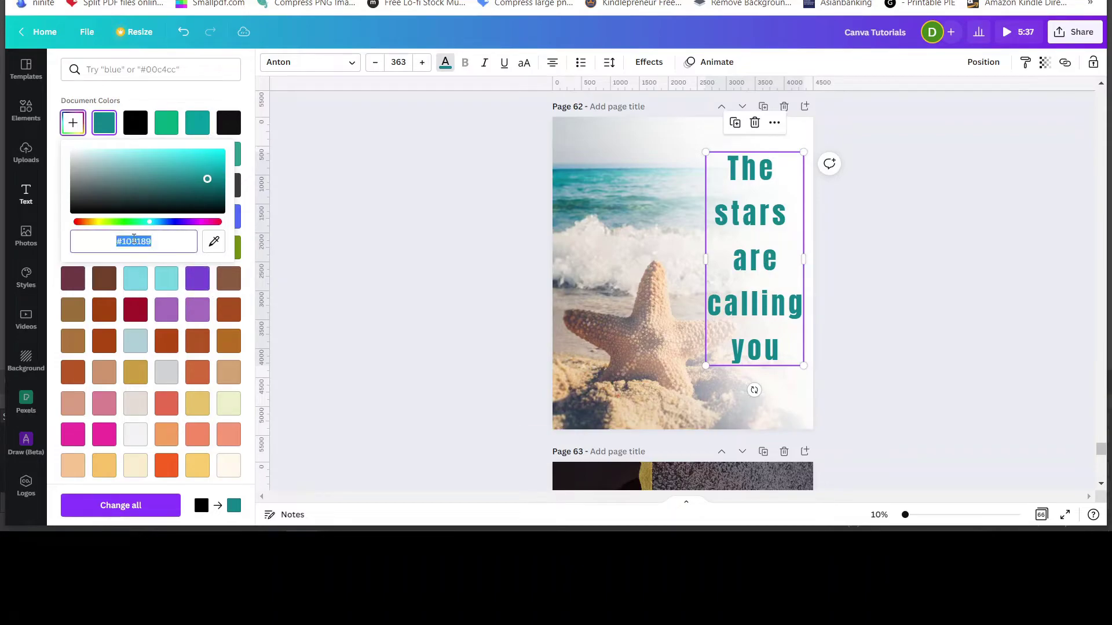
{"action": "right_click", "coordinate": [133, 240]}
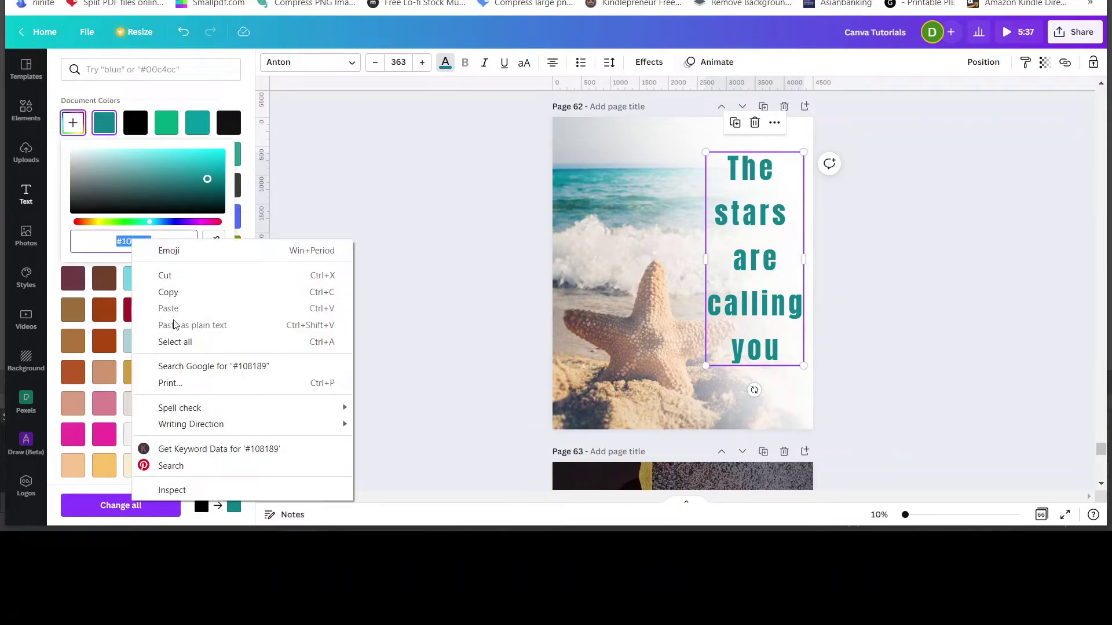
{"action": "left_click", "coordinate": [168, 294]}
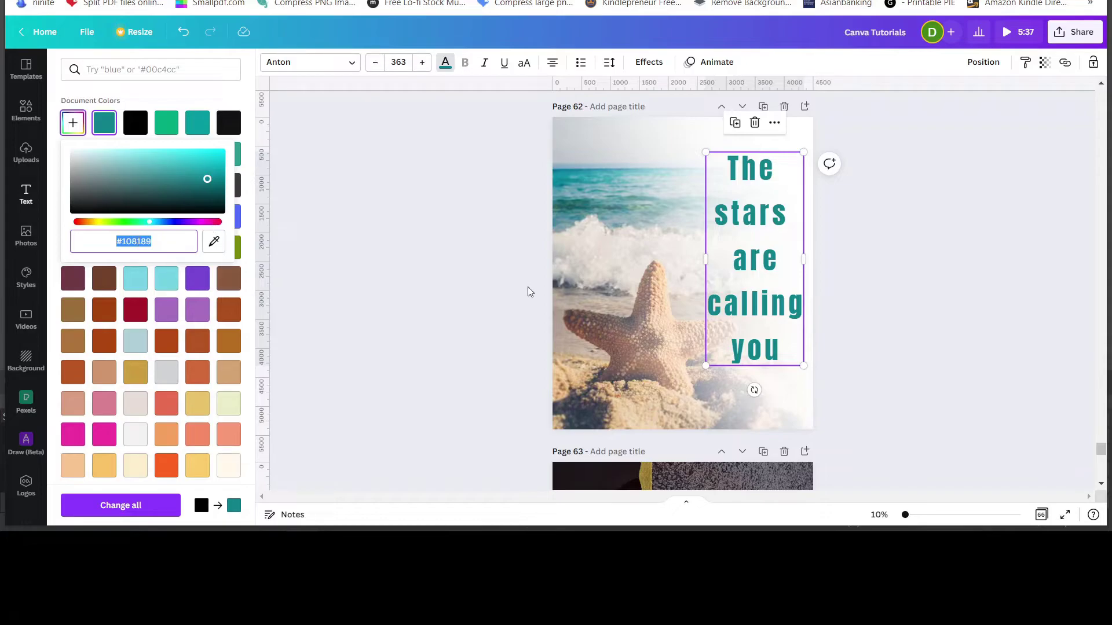
Change the heading text to dark grey #52535A by sampling the sand with the eyedropper.
{"action": "key", "text": "Escape"}
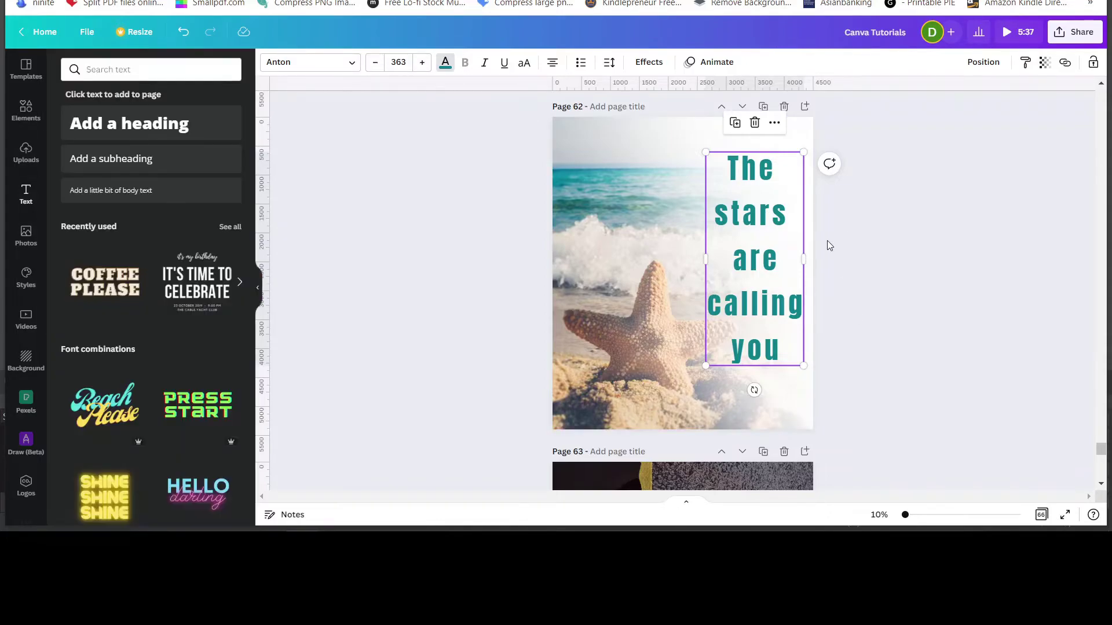
{"action": "left_click", "coordinate": [446, 64]}
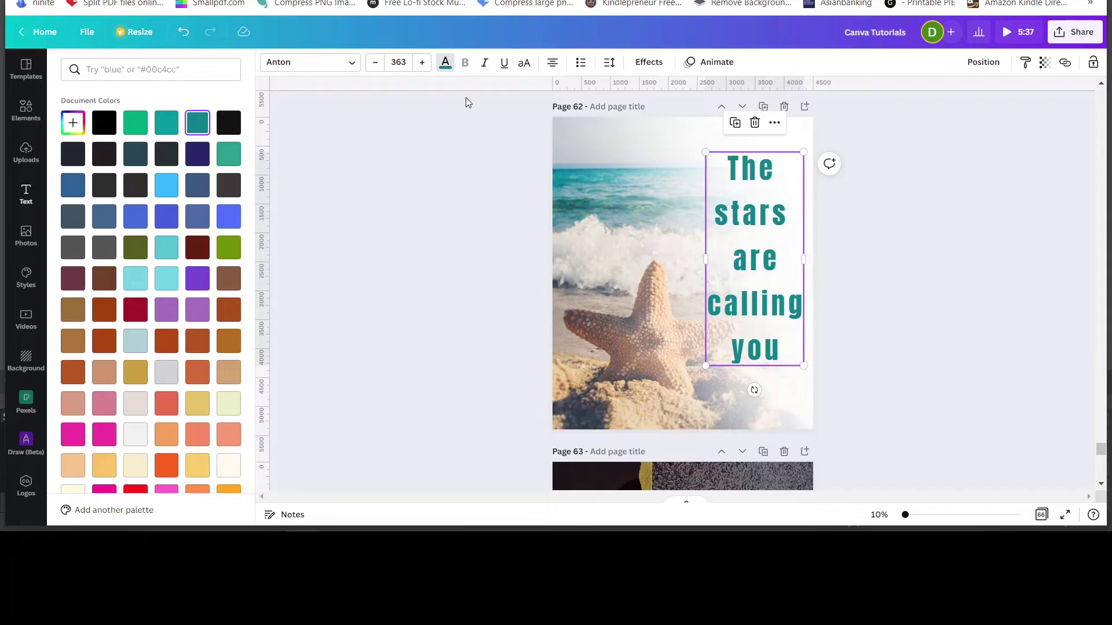
{"action": "left_click", "coordinate": [105, 127]}
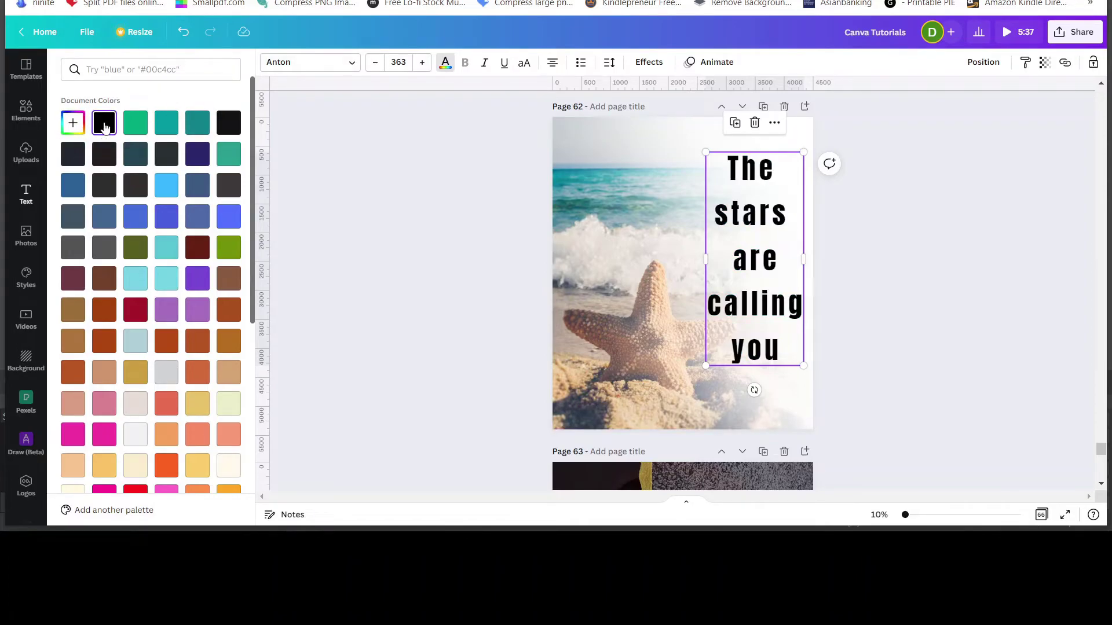
{"action": "left_click", "coordinate": [73, 123]}
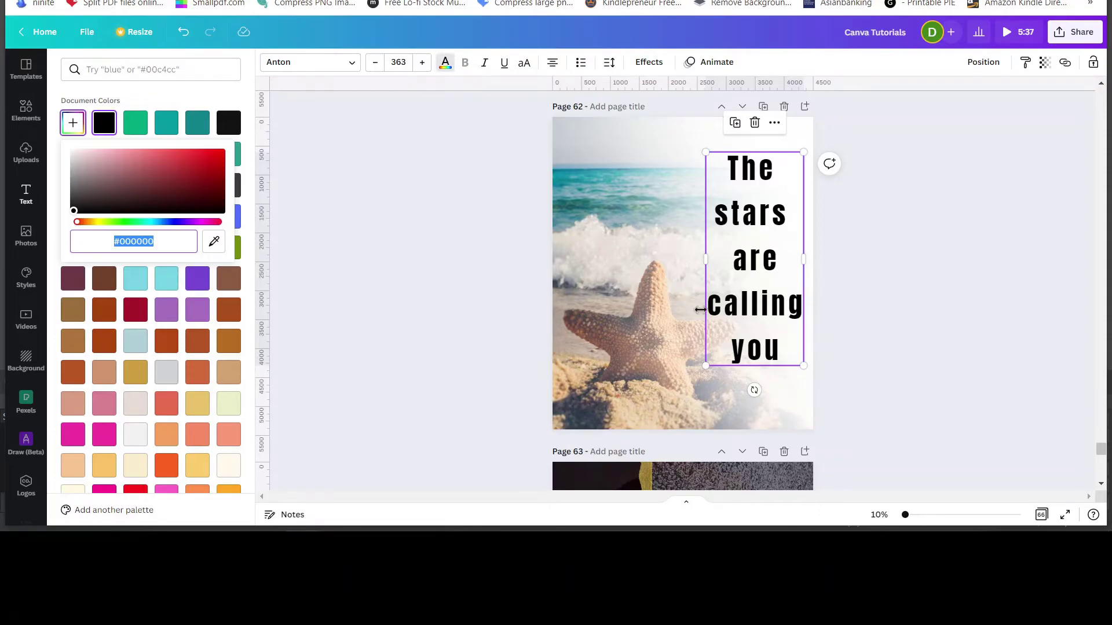
{"action": "left_click", "coordinate": [218, 246]}
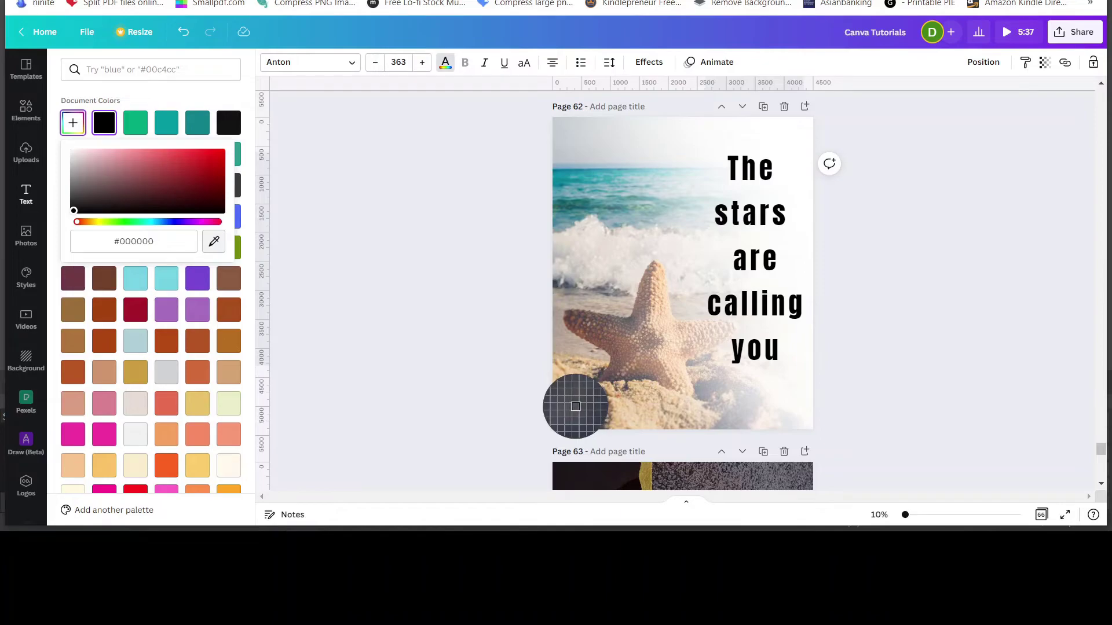
{"action": "left_click", "coordinate": [575, 406]}
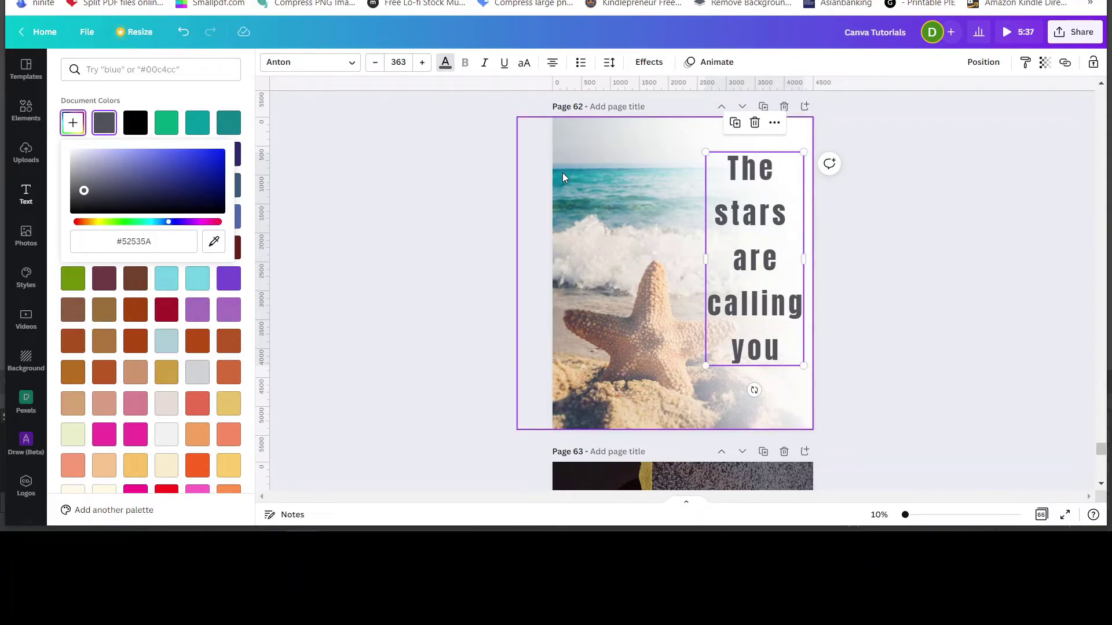
Try the Hollow effect, then apply Splice to the heading and zoom in.
{"action": "left_click", "coordinate": [643, 63]}
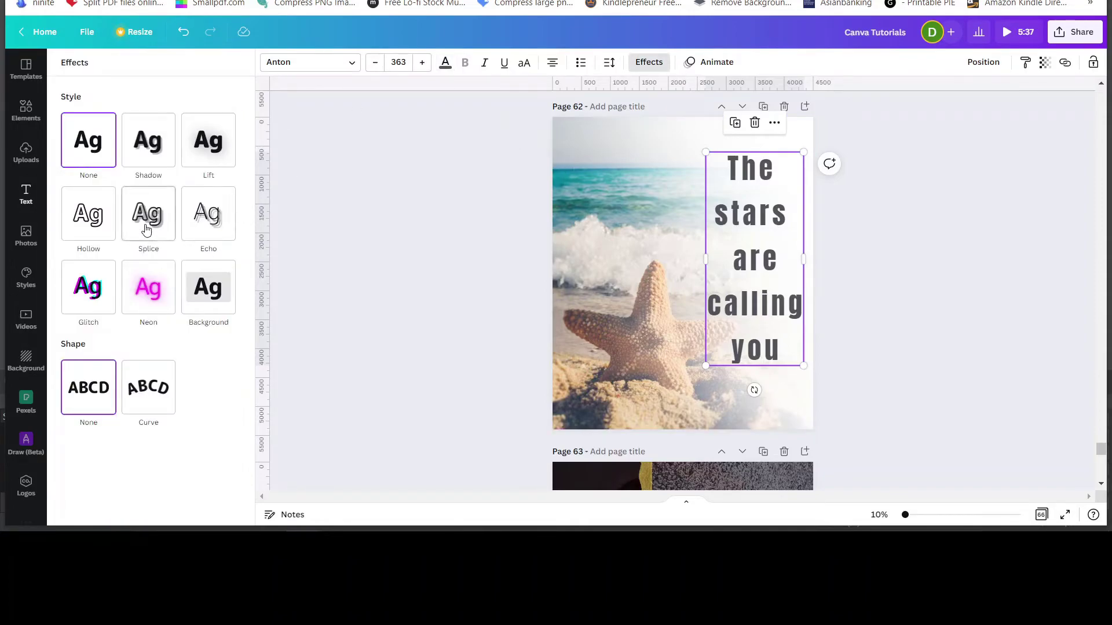
{"action": "left_click", "coordinate": [87, 217]}
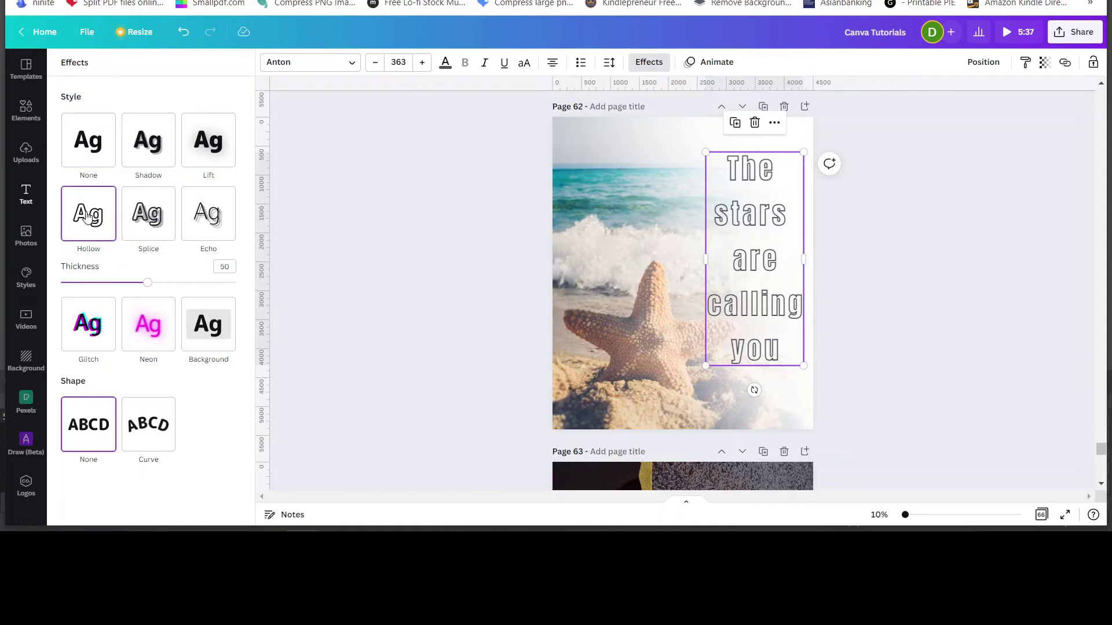
{"action": "left_click", "coordinate": [149, 217]}
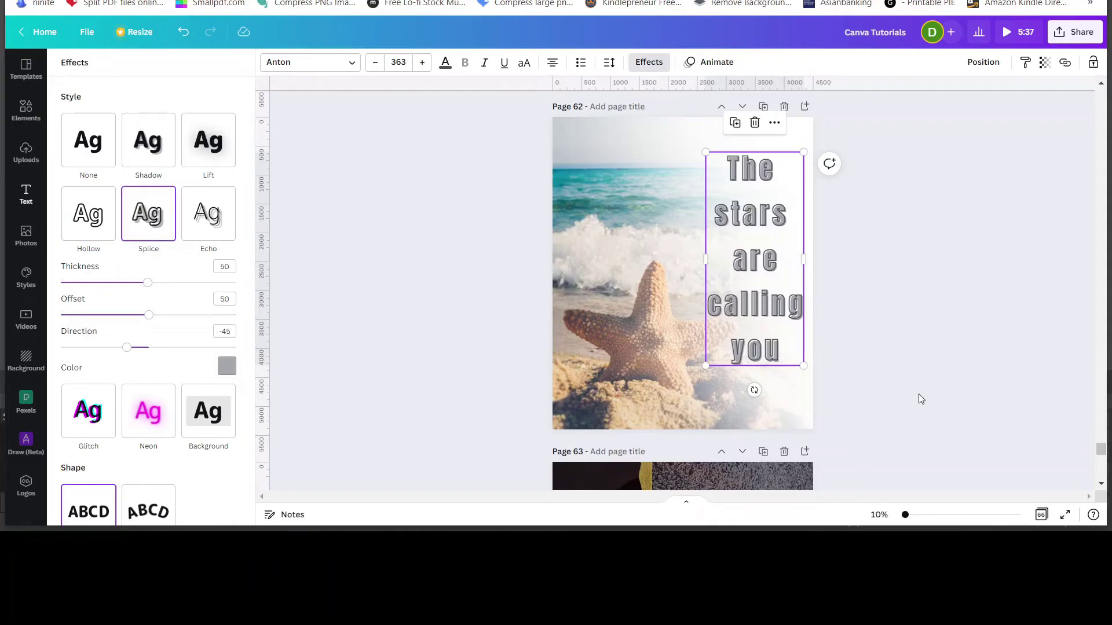
{"action": "left_click_drag", "start_coordinate": [904, 515], "coordinate": [908, 516]}
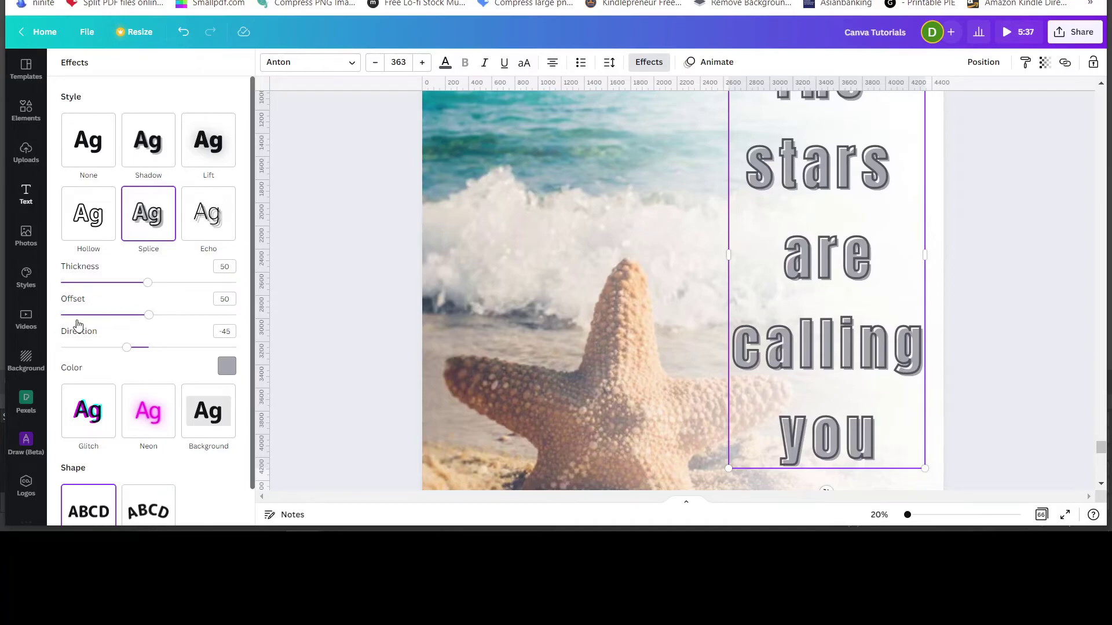
Lower the Splice offset to 1 and paste #108189 as the Splice effect colour.
{"action": "left_click", "coordinate": [149, 315]}
{"action": "left_click_drag", "start_coordinate": [118, 323], "coordinate": [62, 316]}
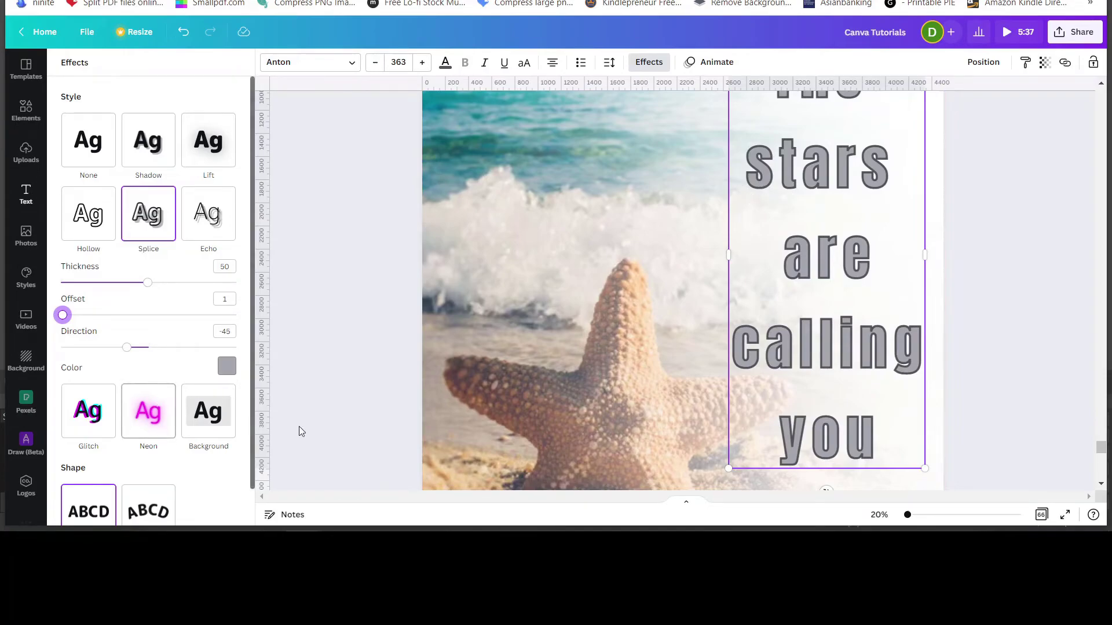
{"action": "left_click", "coordinate": [227, 369]}
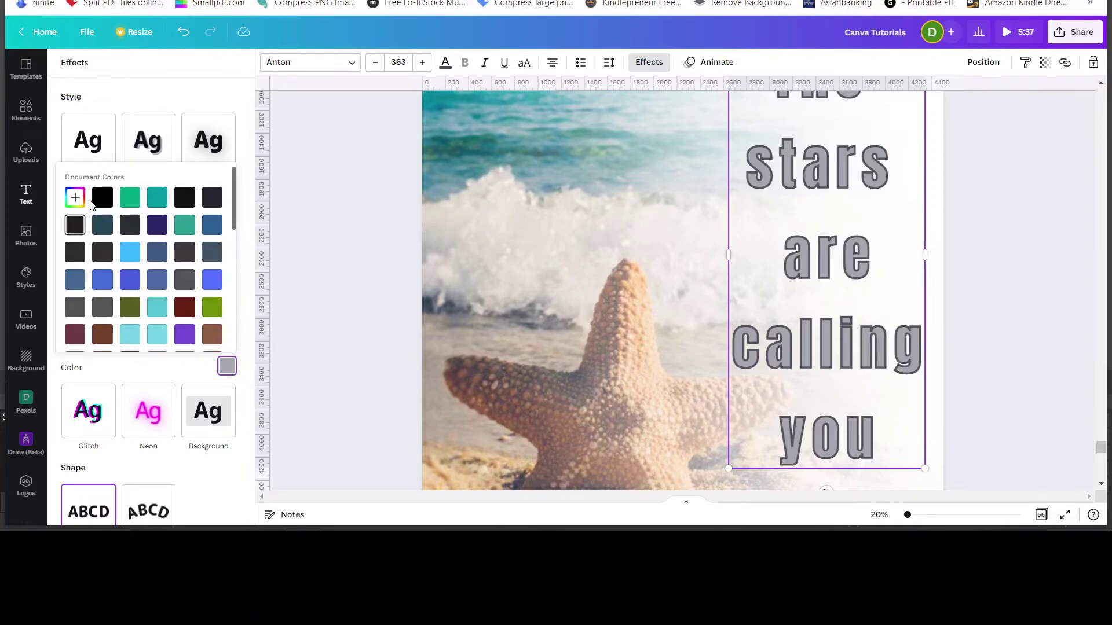
{"action": "left_click", "coordinate": [75, 199]}
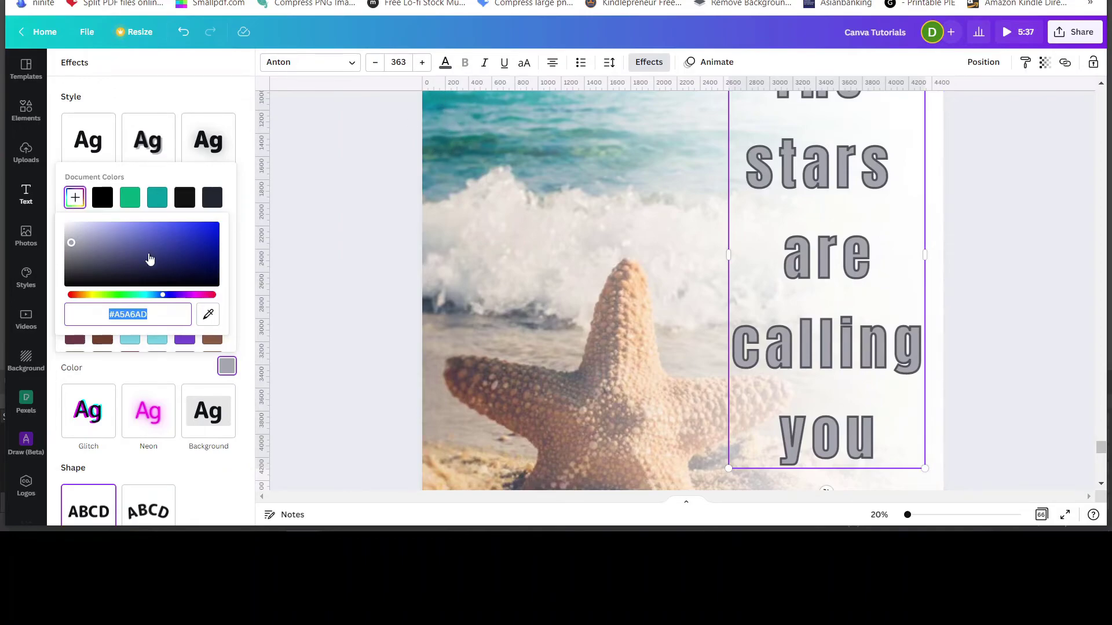
{"action": "right_click", "coordinate": [120, 311]}
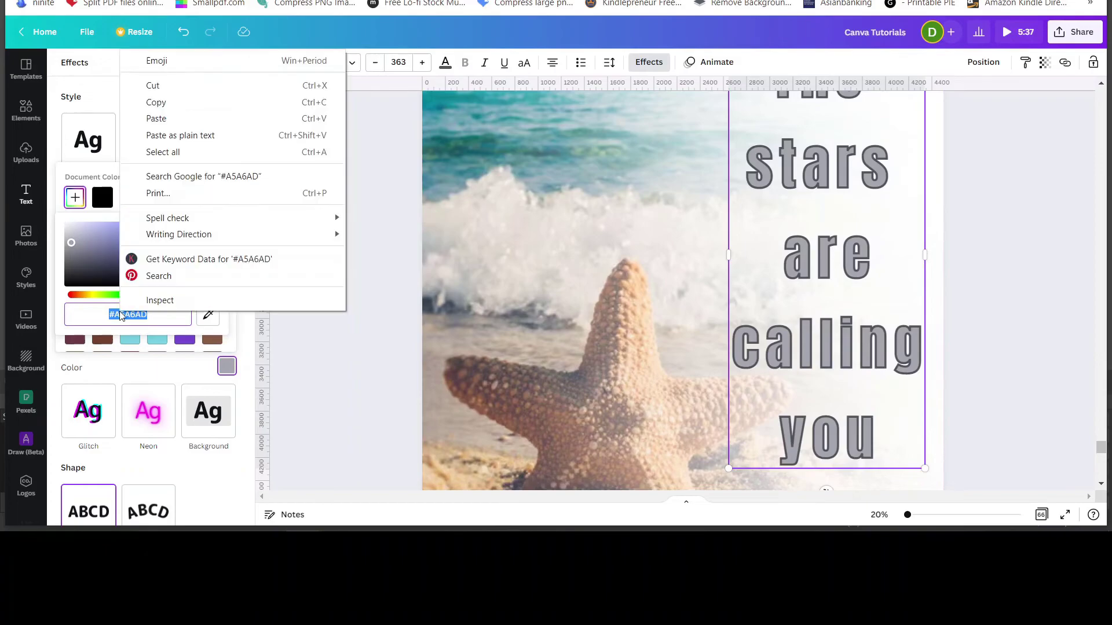
{"action": "left_click", "coordinate": [165, 117]}
{"action": "type", "text": "#108189"}
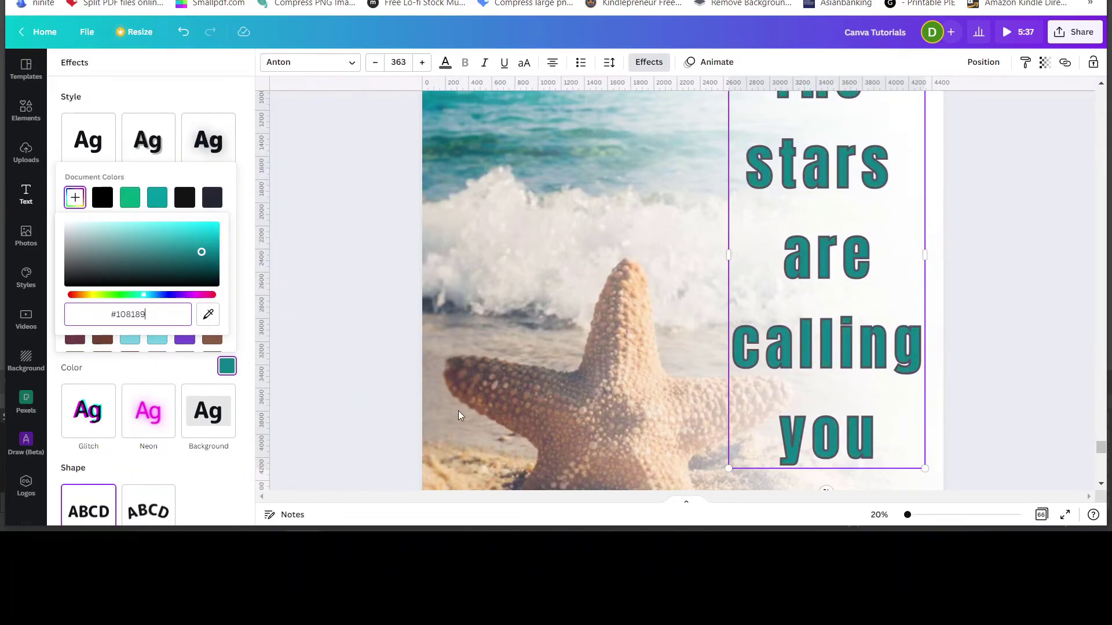
{"action": "left_click", "coordinate": [906, 516]}
{"action": "left_click_drag", "start_coordinate": [906, 515], "coordinate": [904, 515]}
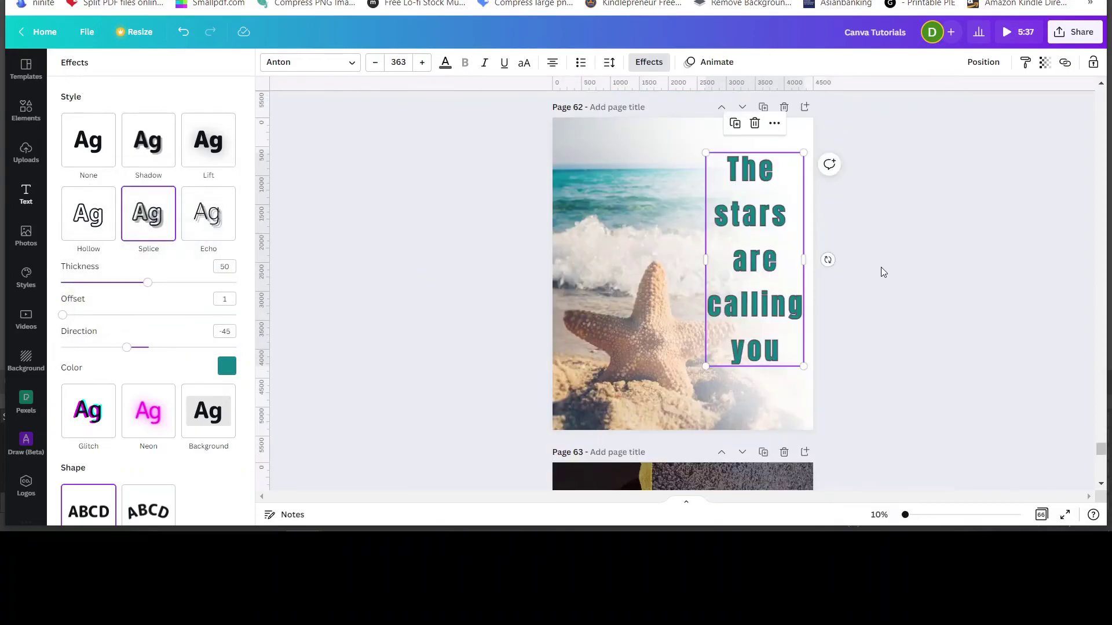
Reduce the heading's Splice thickness from 50 to 21.
{"action": "key", "text": "Escape"}
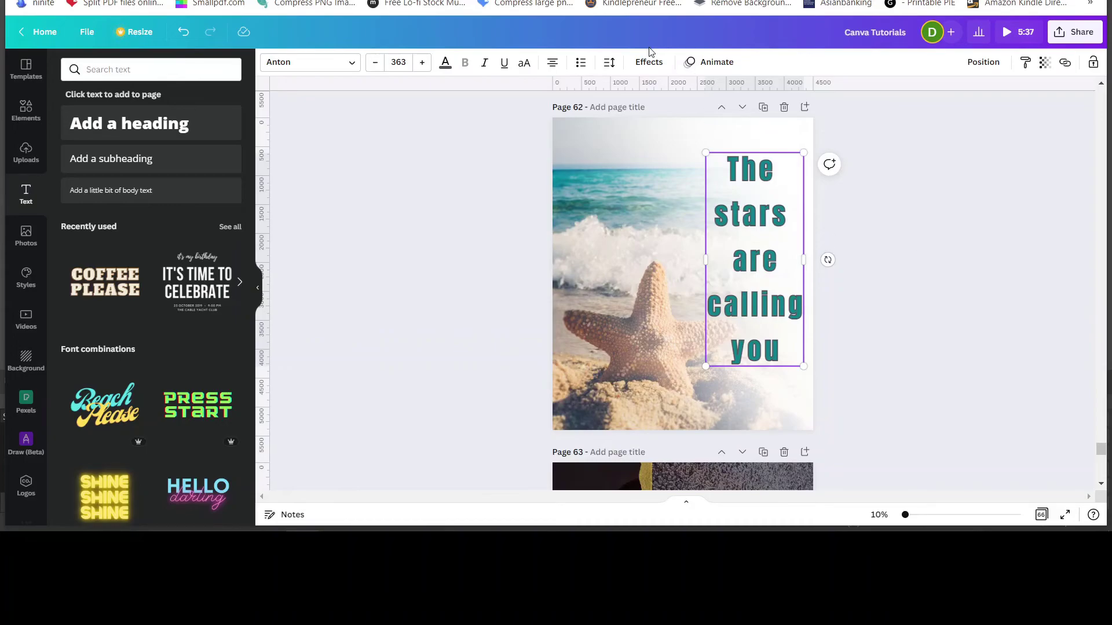
{"action": "left_click", "coordinate": [648, 61]}
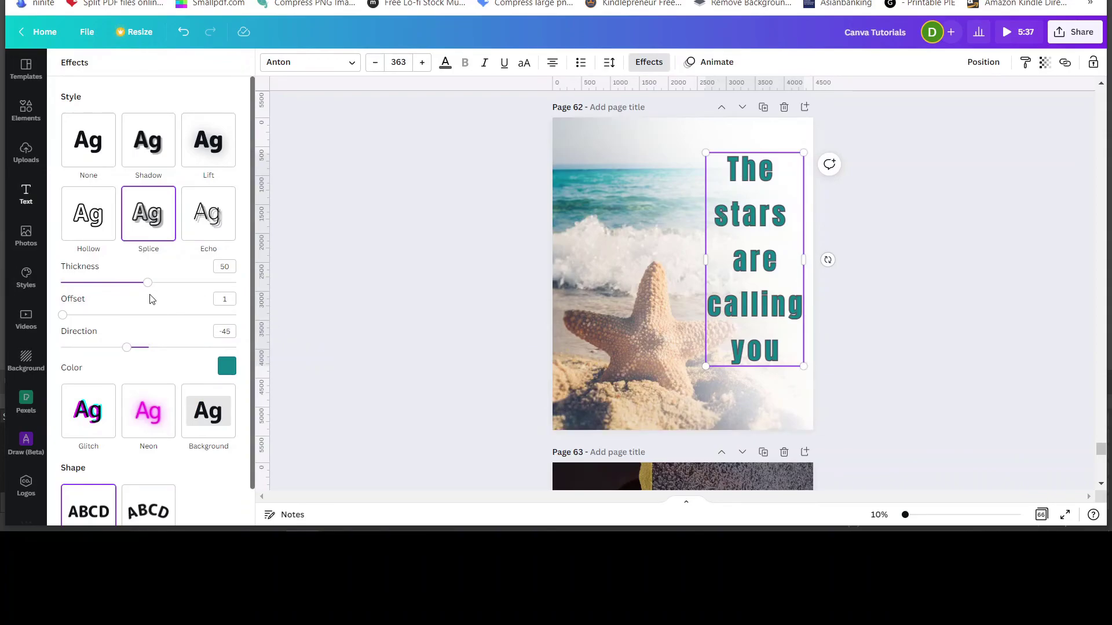
{"action": "left_click_drag", "start_coordinate": [148, 283], "coordinate": [97, 288]}
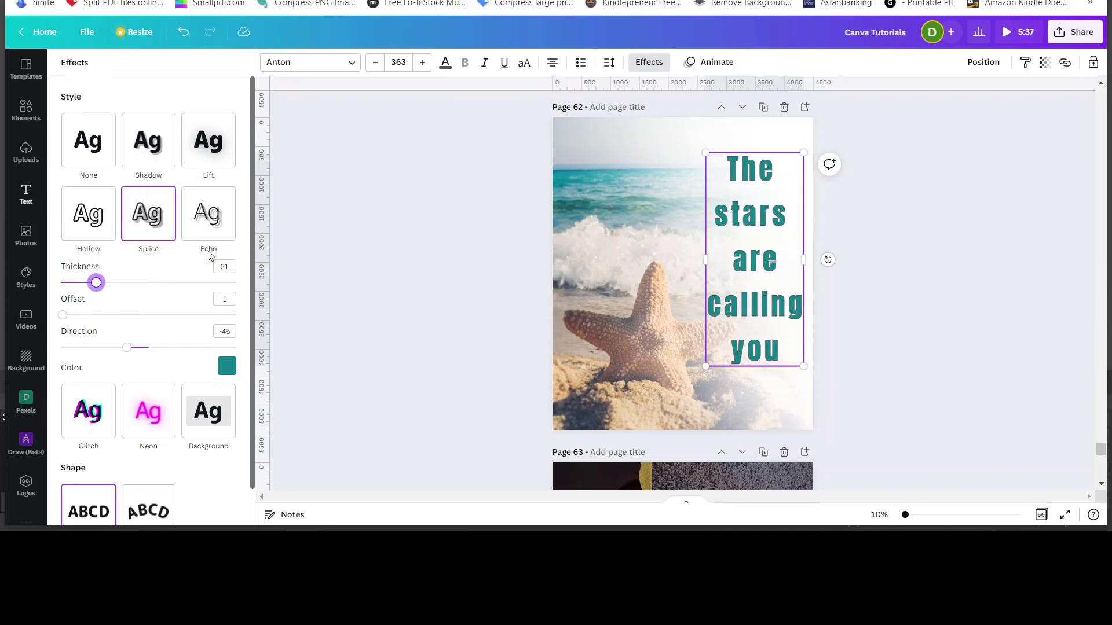
{"action": "key", "text": "Escape"}
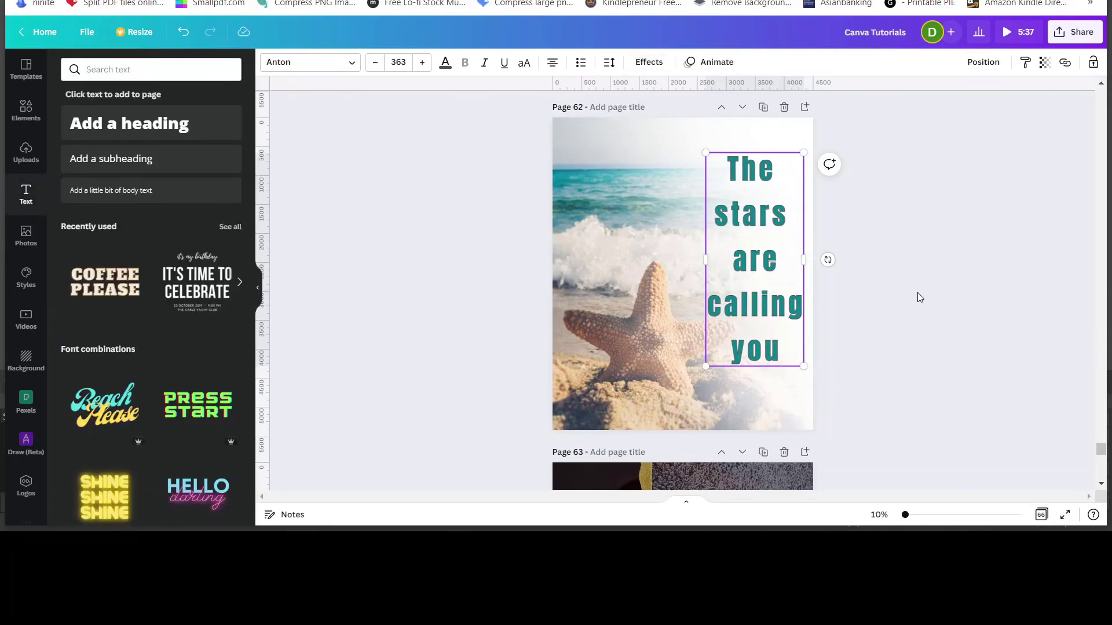
{"action": "left_click", "coordinate": [918, 294]}
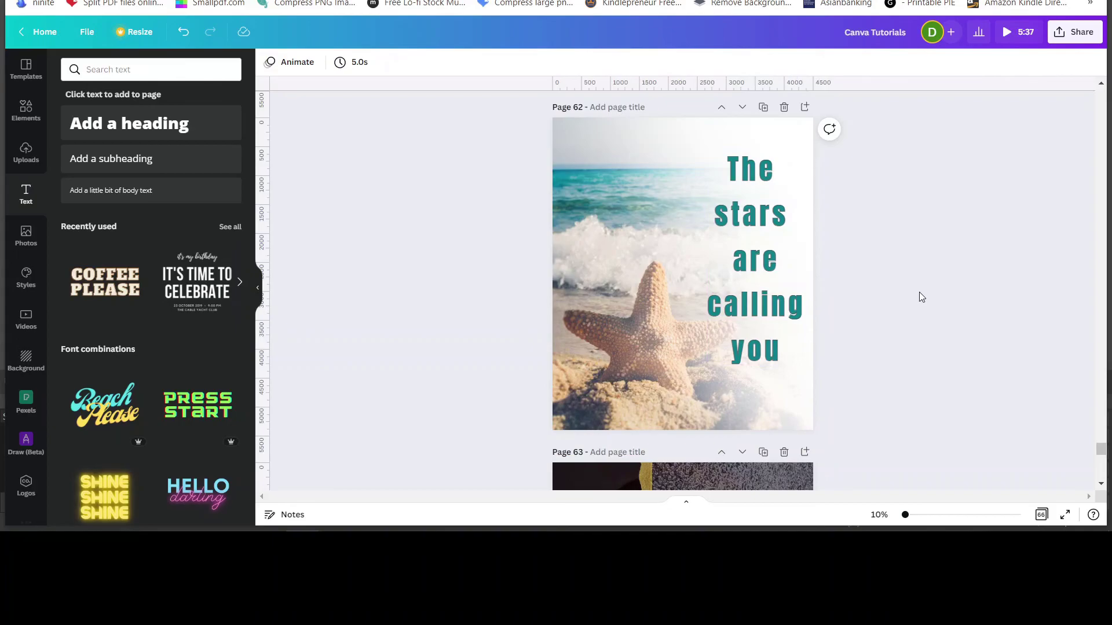